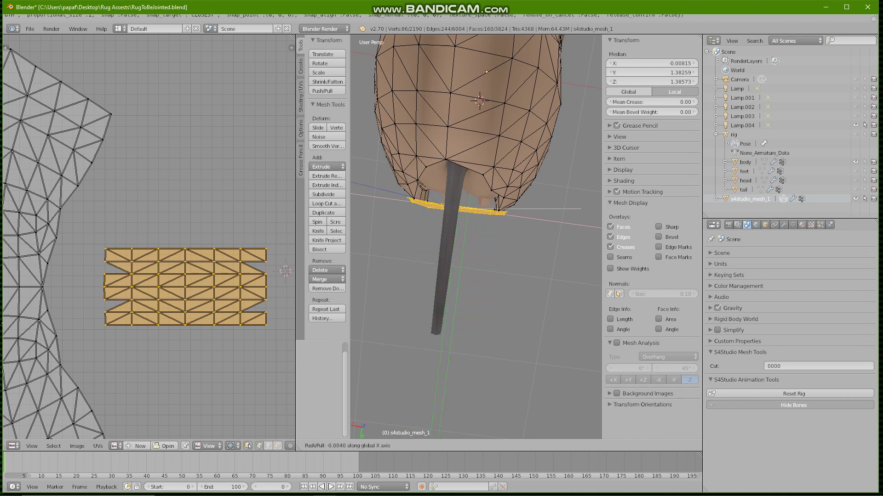
Step: Nudge the selected strap mesh along Y behind the horse's rump and scale it uniformly to about 0.94
key(z)
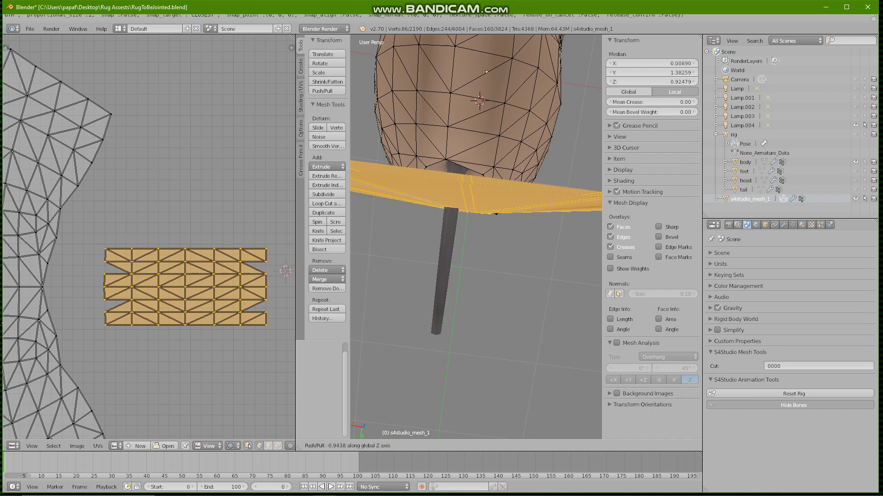
key(Escape)
middle_drag(529, 317, 598, 249)
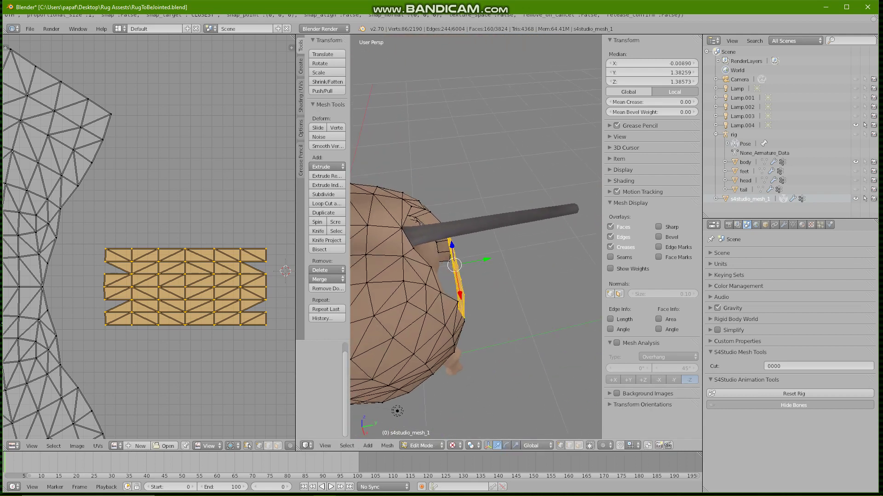
drag(486, 260, 481, 261)
middle_drag(482, 261, 366, 228)
middle_drag(416, 250, 461, 254)
key(s)
click(509, 257)
Step: Move the strap about 0.017 along Y and scale it uniformly to about 0.93
drag(461, 254, 464, 256)
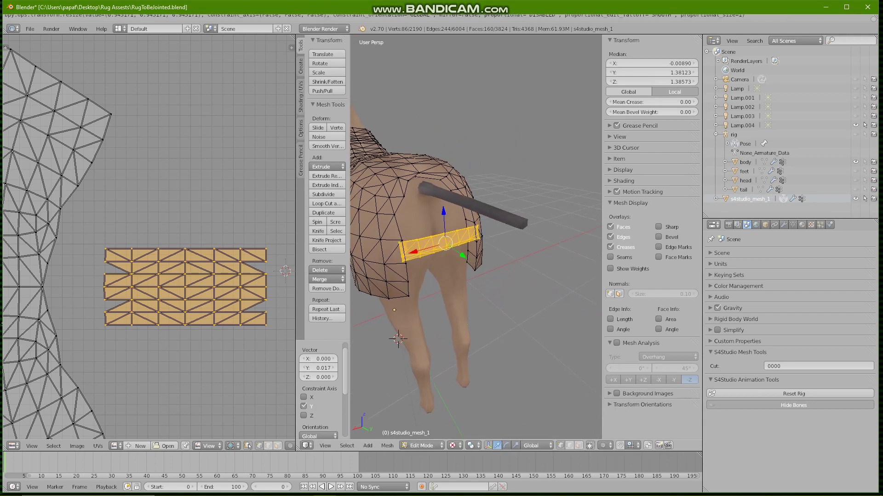
key(s)
click(467, 252)
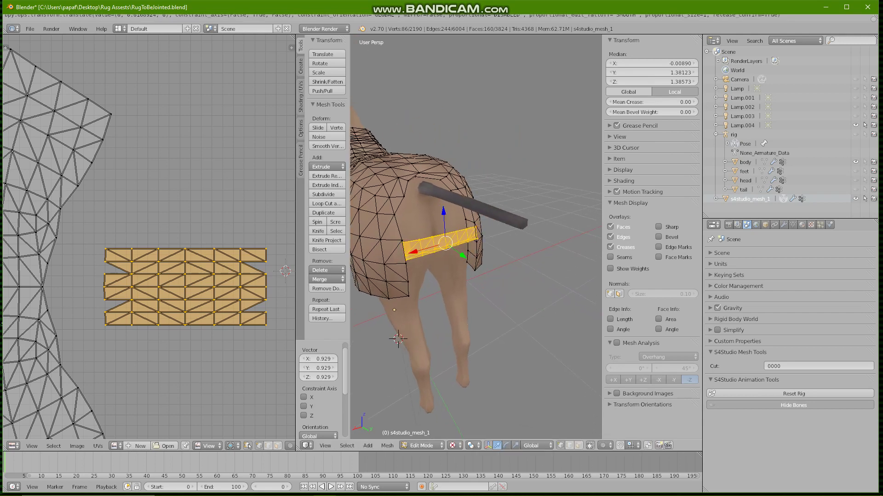
Step: Shift the strap about -0.004 along Y and enlarge it uniformly to about 1.59 times its size
middle_drag(467, 252, 577, 258)
middle_drag(356, 252, 301, 251)
mouse_move(451, 258)
middle_down()
mouse_move(542, 251)
mouse_move(457, 251)
middle_up()
middle_drag(246, 252, 219, 252)
drag(470, 259, 469, 258)
key(s)
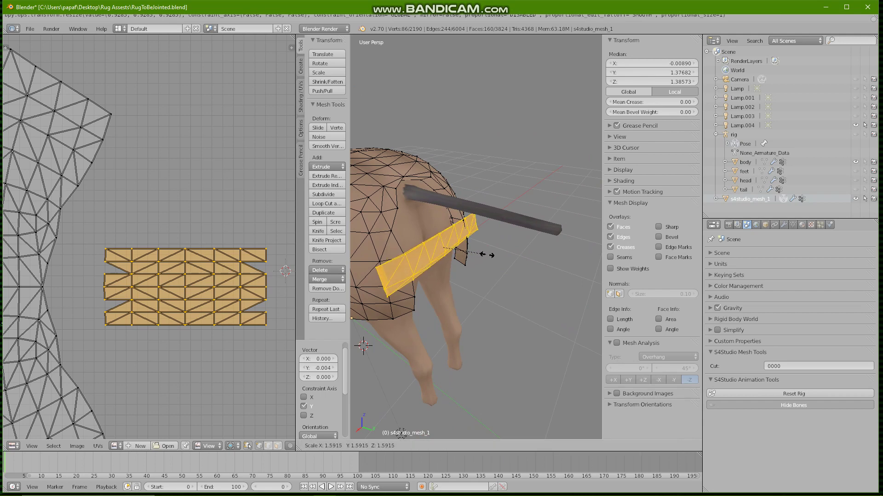
click(487, 255)
Step: Center the strap by moving it about 0.009 along X, and scale its height along Z to about 0.36
middle_drag(487, 255, 422, 244)
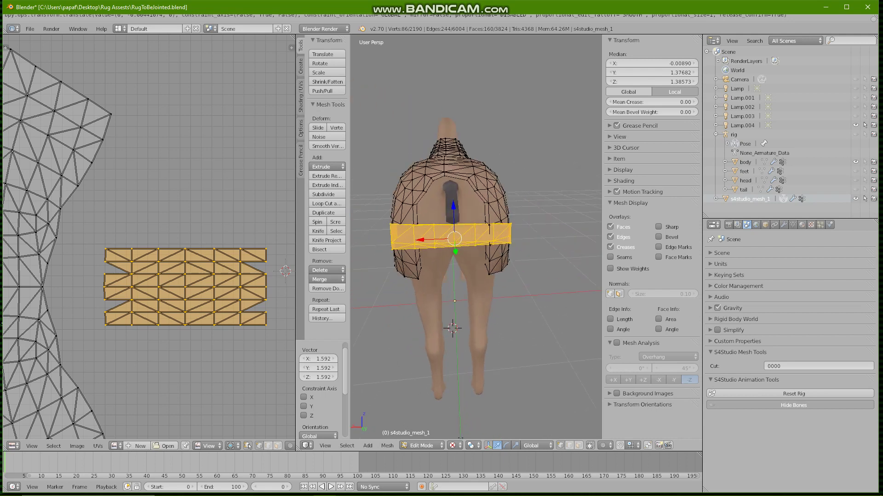
drag(420, 240, 419, 240)
key(s)
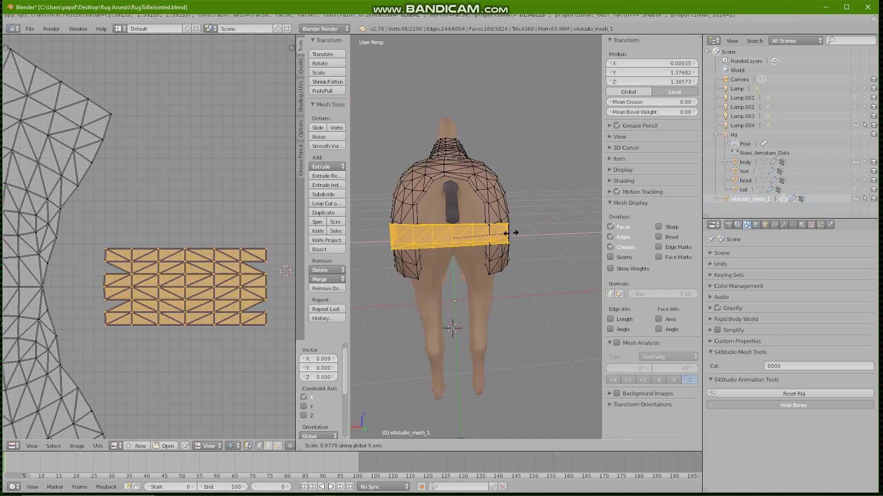
key(z)
key(x)
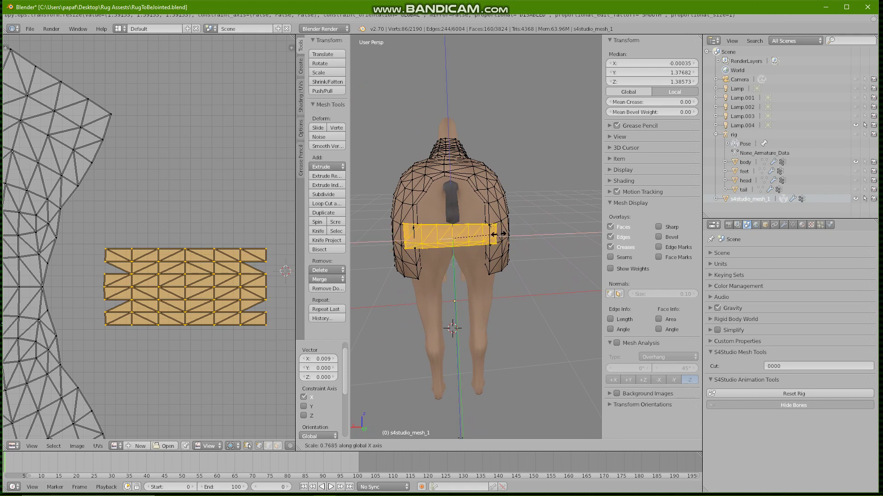
key(y)
key(x)
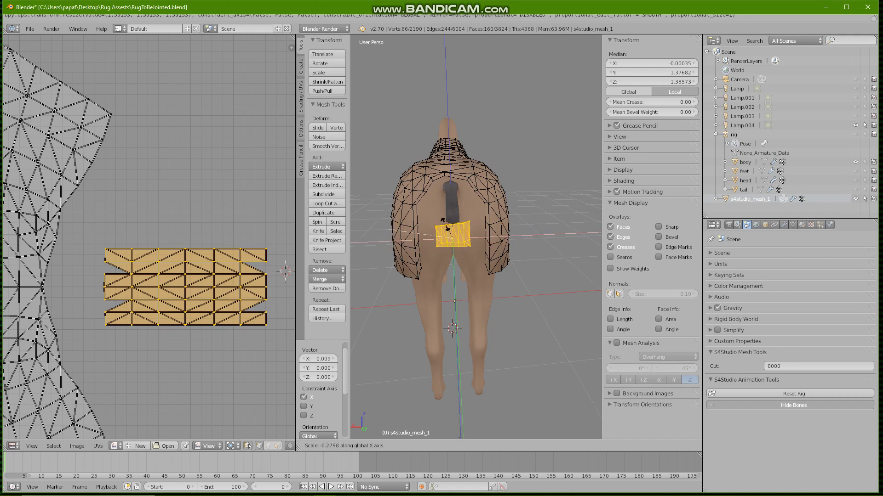
key(z)
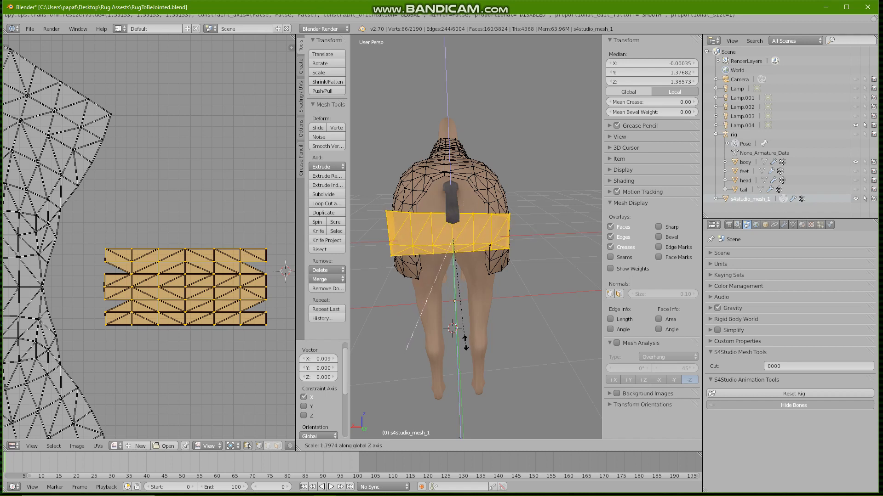
key(x)
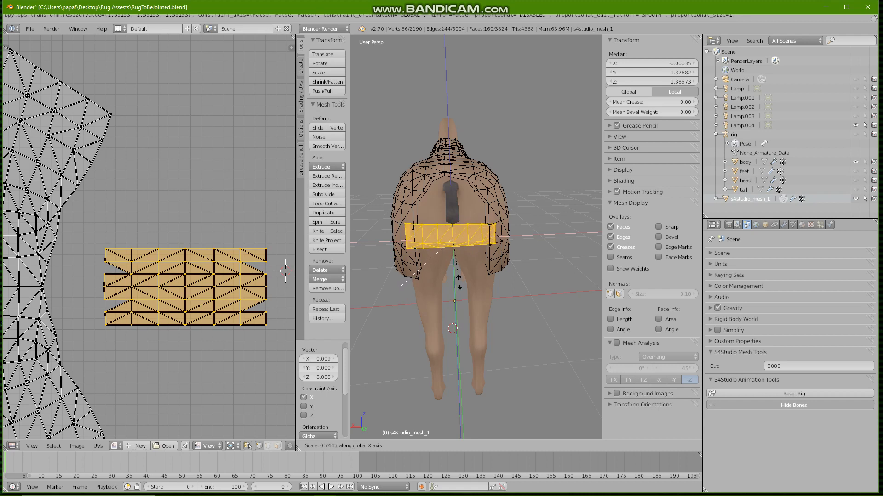
key(z)
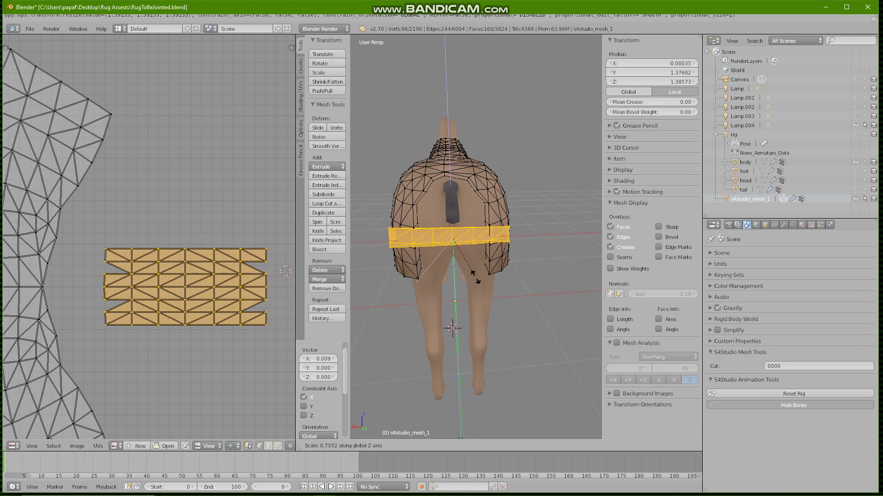
key(x)
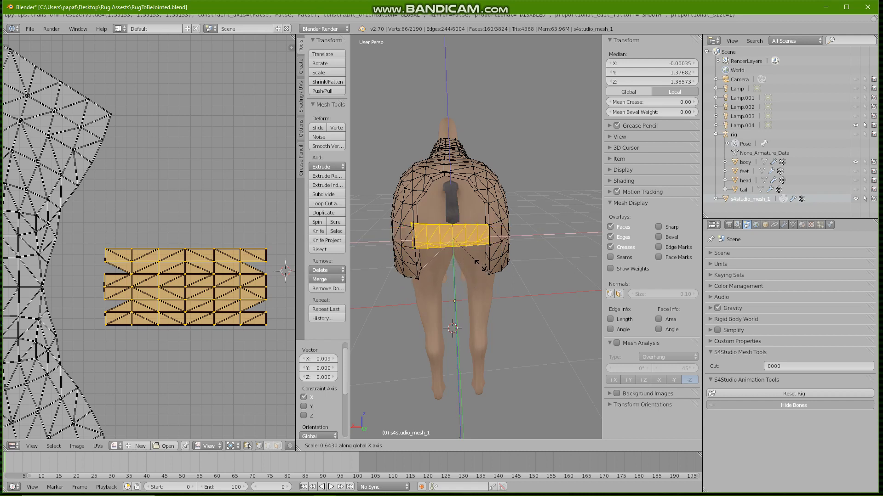
key(z)
key(x)
key(z)
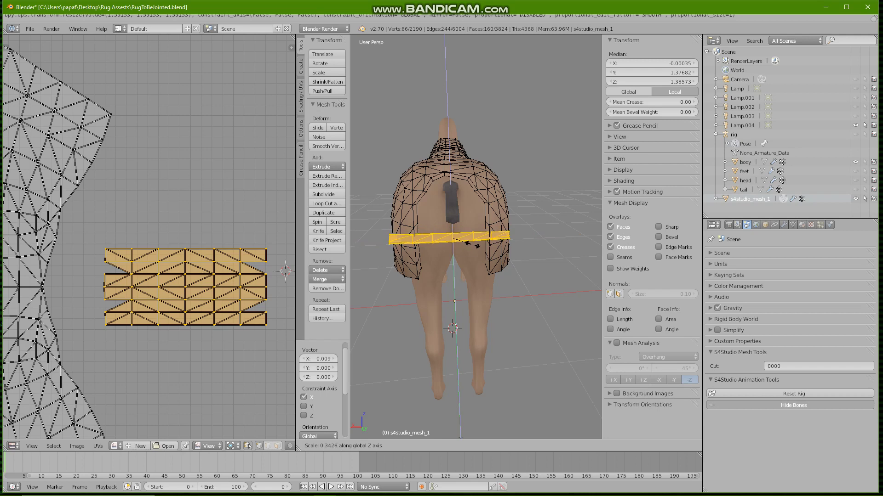
click(472, 246)
Step: Rotate the strap about 13.7° and then about -13° in the side view to adjust its tilt
middle_drag(473, 246, 567, 244)
scroll(554, 252, up, 4)
key(r)
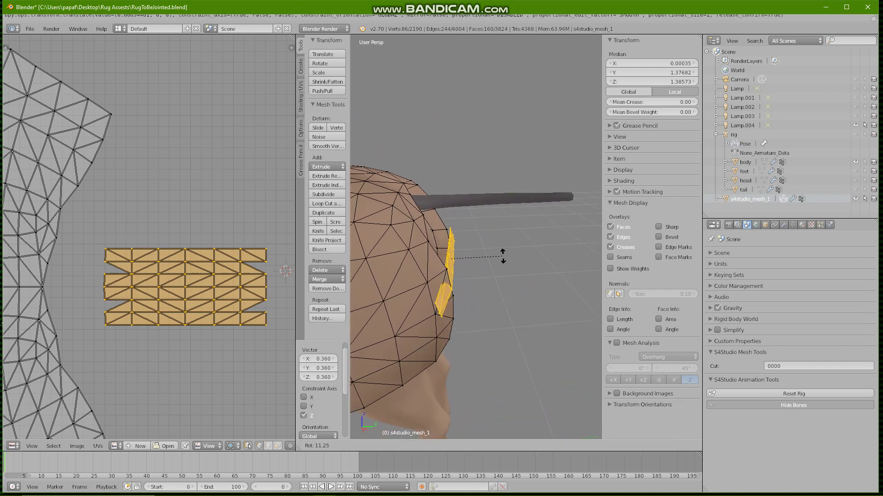
click(502, 252)
key(r)
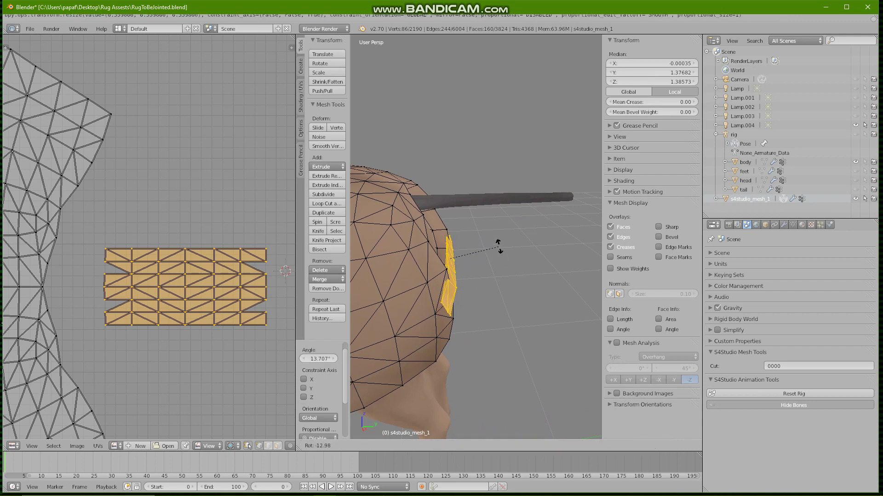
click(499, 245)
Step: Rotate the strap about -2.4° from behind and about 1.3° from above to level it across the rump
scroll(498, 245, down, 2)
mouse_move(499, 245)
middle_down()
mouse_move(448, 261)
mouse_move(485, 257)
middle_up()
key(r)
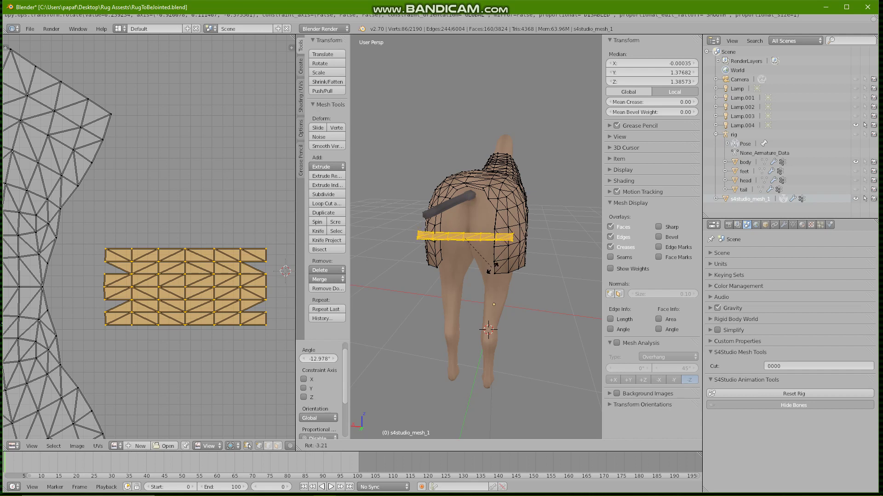
click(492, 269)
middle_drag(492, 269, 443, 256)
key(r)
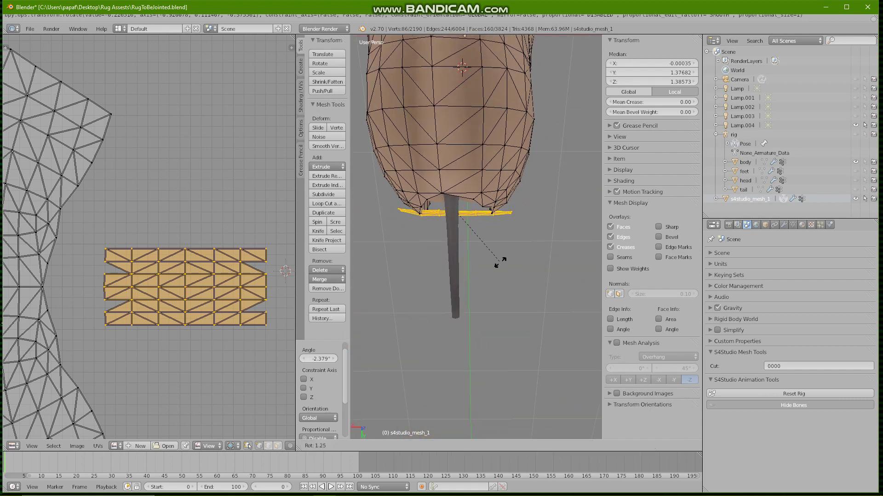
click(500, 262)
Step: Rotate the strap about -7° in the side view to follow the rug's rear edges
middle_drag(500, 262, 577, 167)
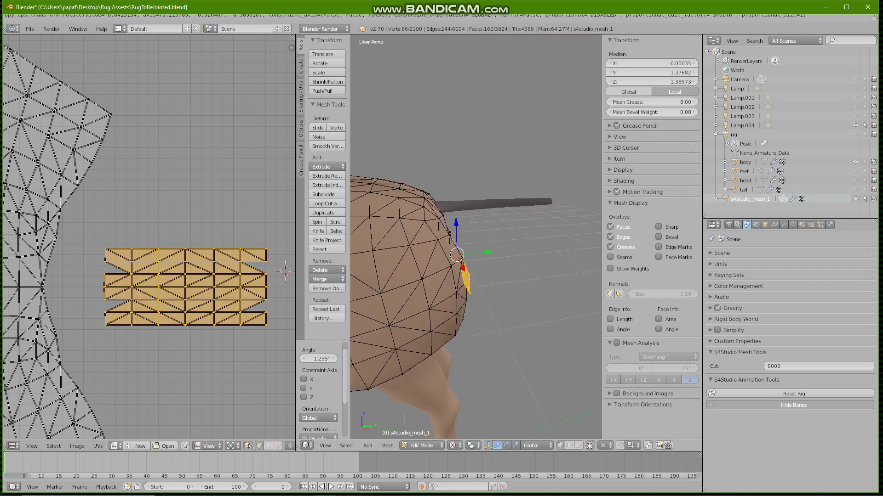
middle_drag(442, 368, 508, 262)
key(r)
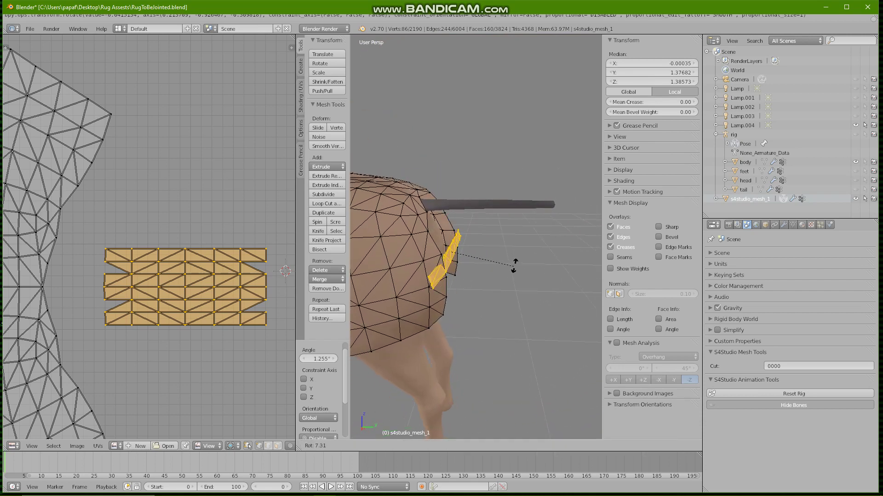
click(513, 250)
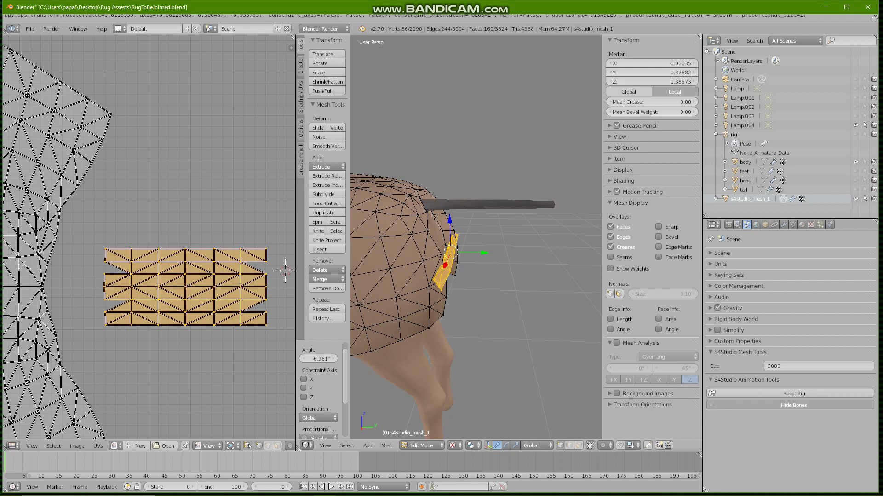
Step: Level the strap with a small rotation in the rear view and another of about 7.2° in the angled view
middle_drag(511, 252, 483, 256)
key(r)
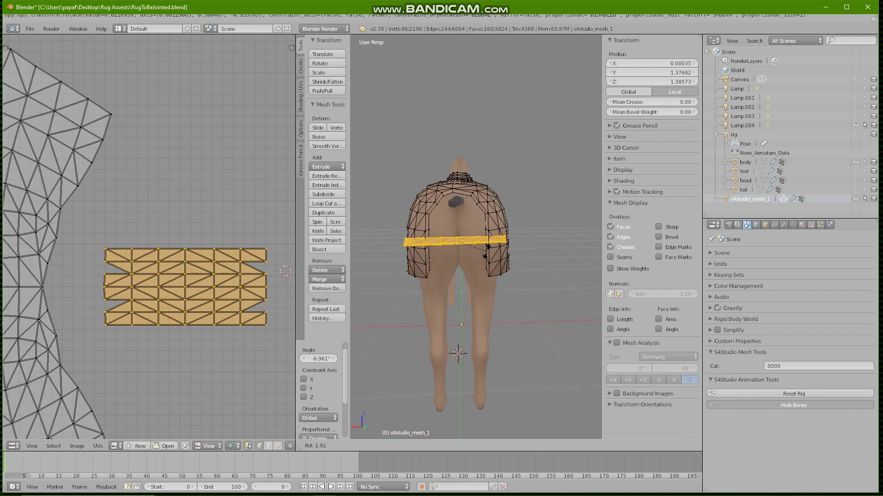
click(487, 251)
middle_drag(486, 252, 473, 237)
key(r)
click(473, 233)
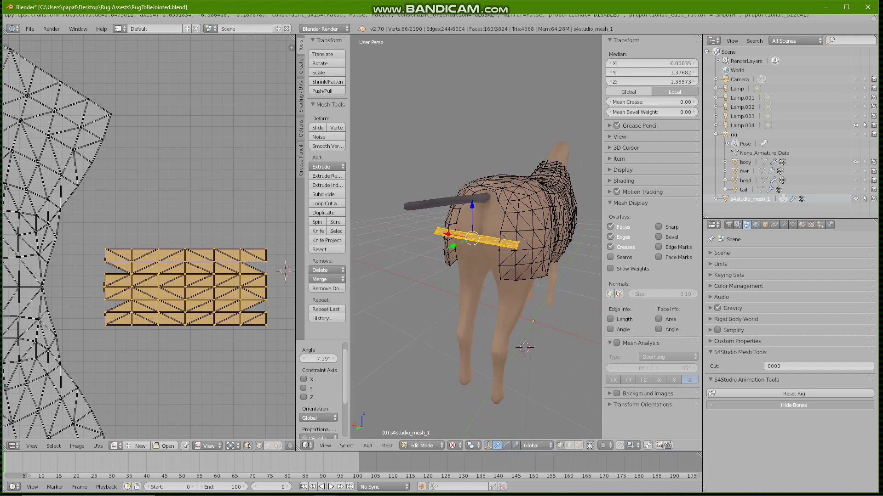
Step: Move the strap about 0.024 along Y, away from the horse's body
drag(452, 247, 447, 248)
middle_drag(448, 248, 384, 231)
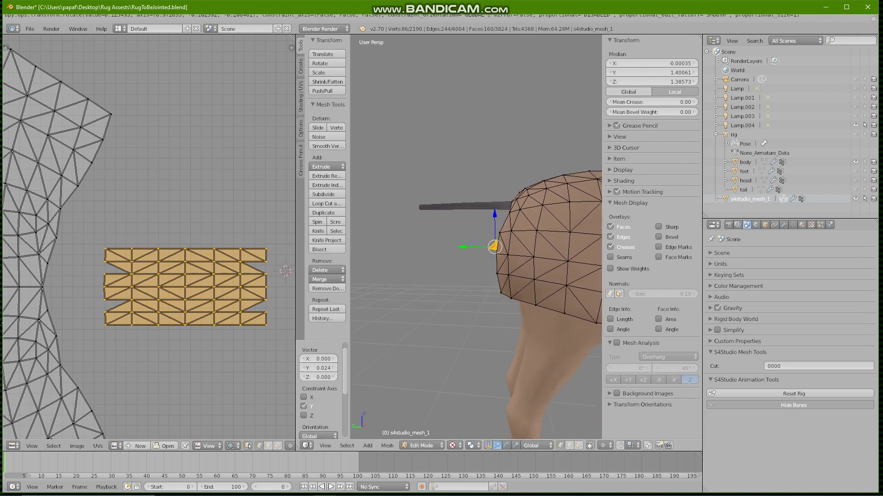
scroll(476, 237, up, 5)
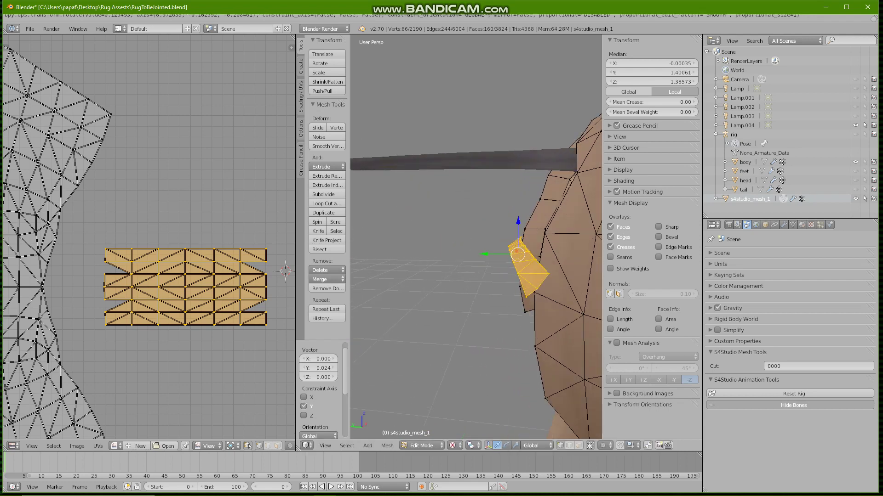
key(s)
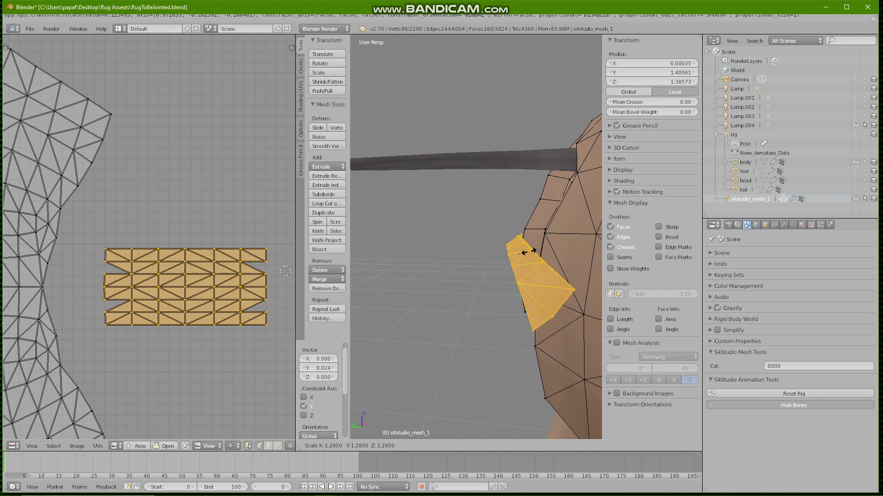
key(Escape)
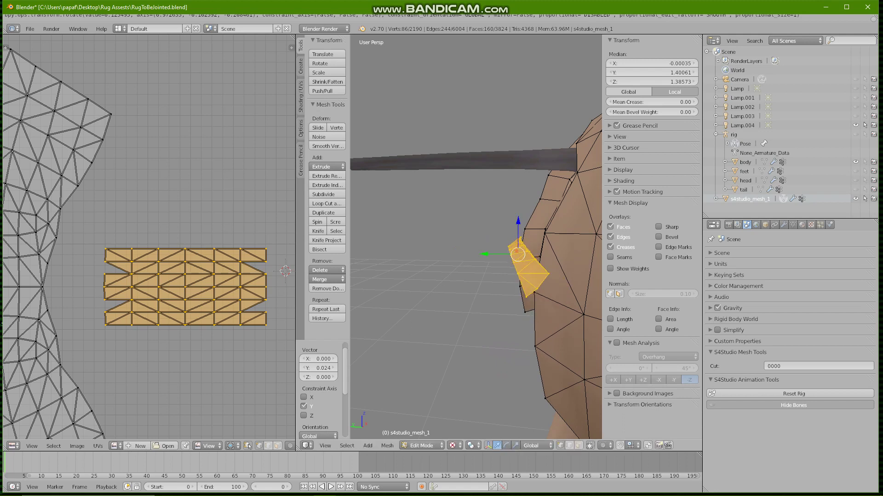
Step: Rotate the strap about 323° around the X axis to align it with the rug's rear slope
key(r)
key(z)
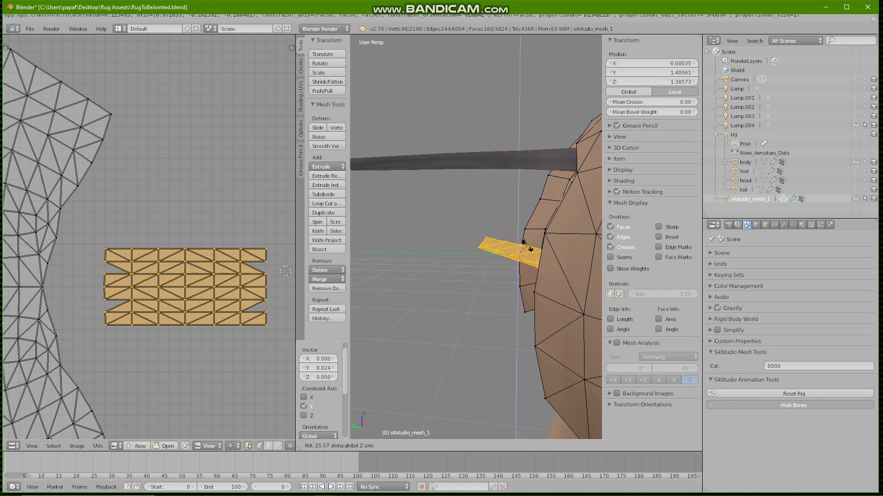
key(x)
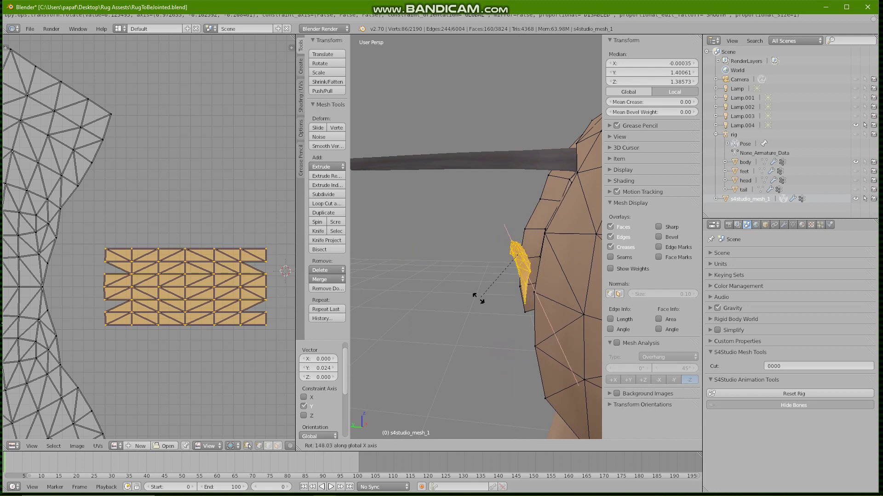
click(576, 185)
Step: Rotate the strap about 1.1° from above and move it about 0.017 along Y back toward the body
middle_drag(577, 185, 643, 193)
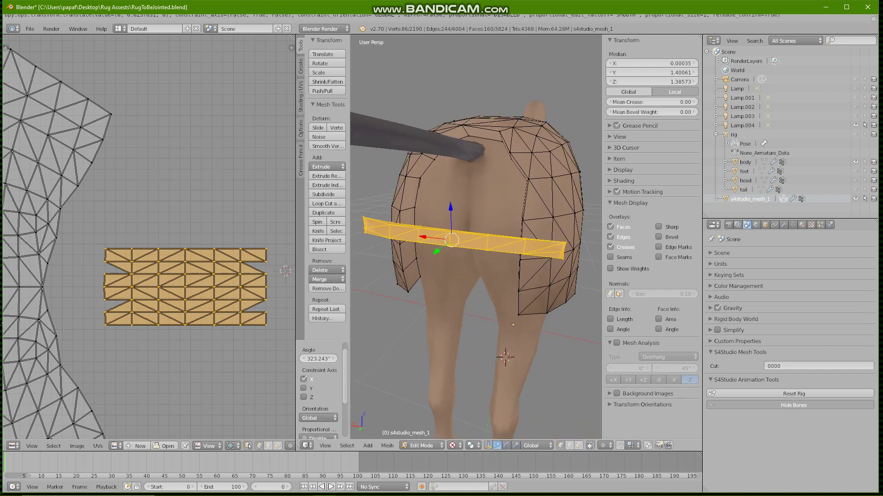
middle_drag(506, 193, 542, 271)
scroll(542, 271, down, 3)
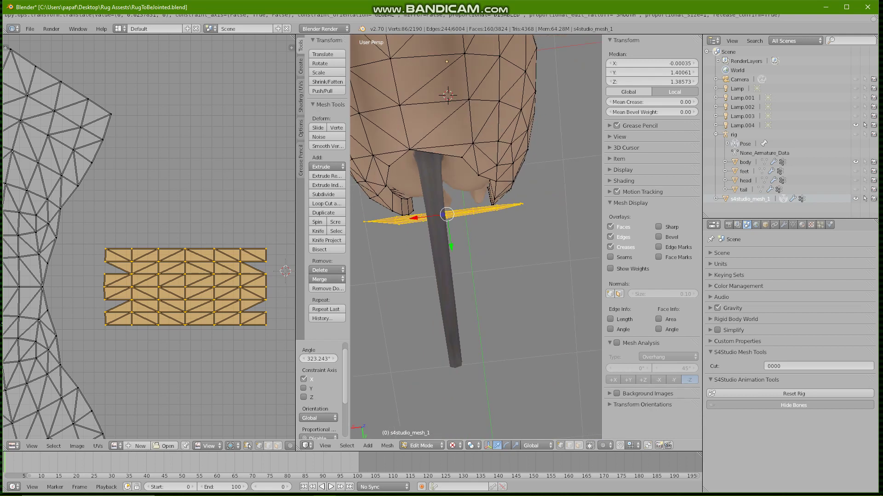
key(r)
click(544, 252)
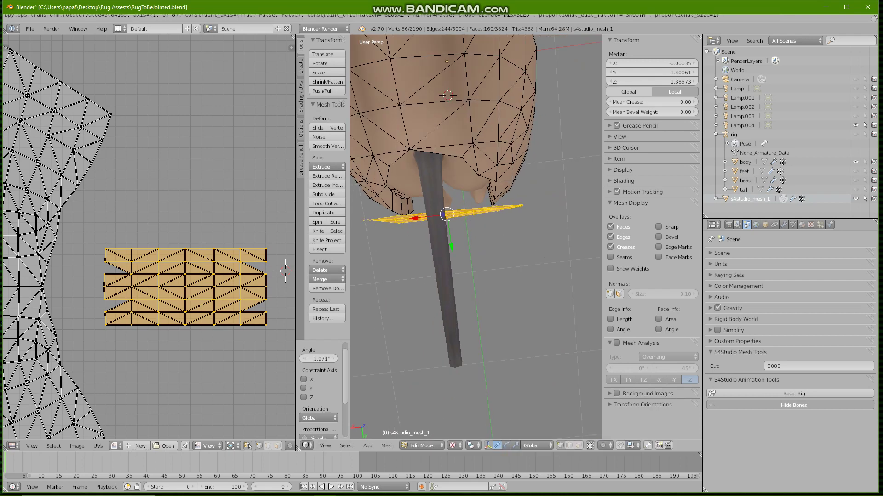
drag(451, 248, 451, 241)
Step: Select only the end vertices of the strap on the negative X side and move them about 0.098 along negative Y
middle_drag(452, 240, 504, 161)
middle_drag(368, 359, 432, 357)
key(a)
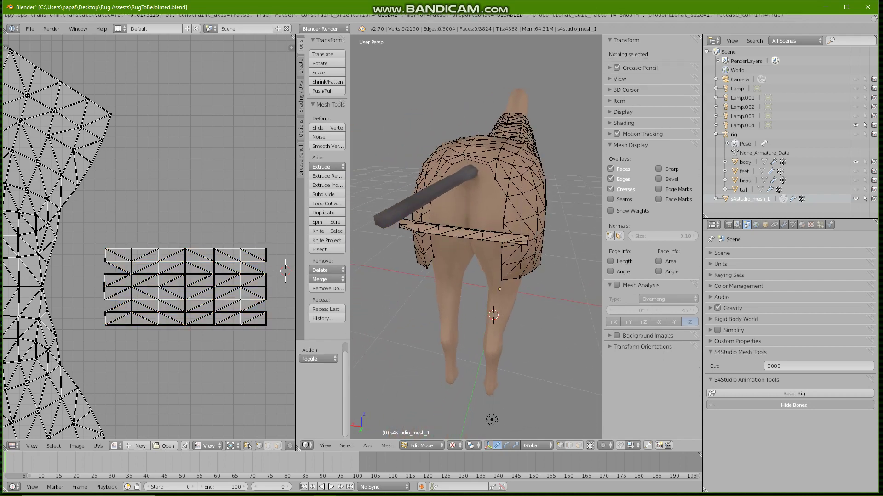
middle_drag(501, 285, 375, 304)
middle_drag(496, 351, 548, 327)
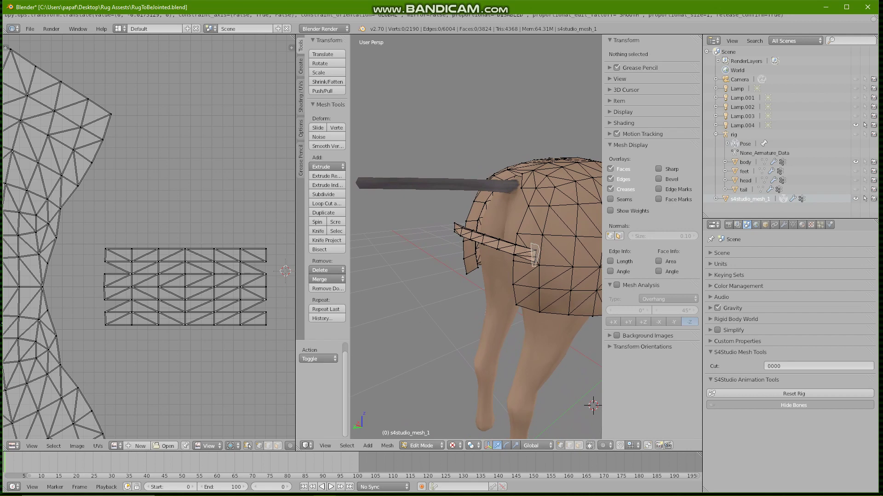
ctrl+drag(532, 266, 523, 250)
middle_drag(522, 258, 430, 256)
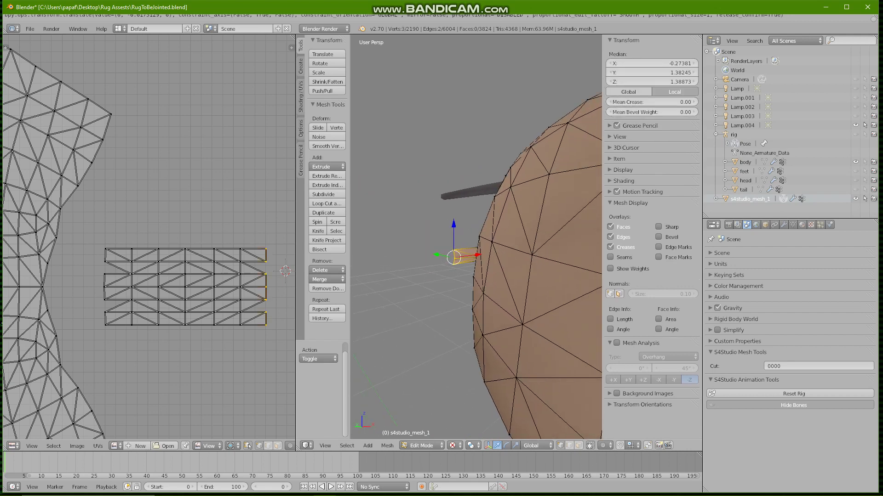
mouse_move(459, 242)
ctrl+mouse_down()
mouse_move(454, 279)
mouse_move(441, 276)
ctrl+mouse_up()
middle_drag(444, 271, 510, 358)
key(g)
key(y)
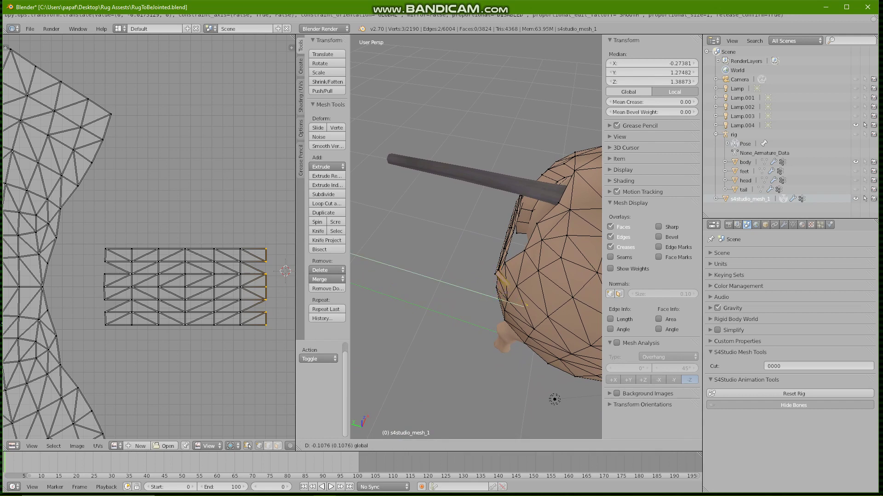
key(Return)
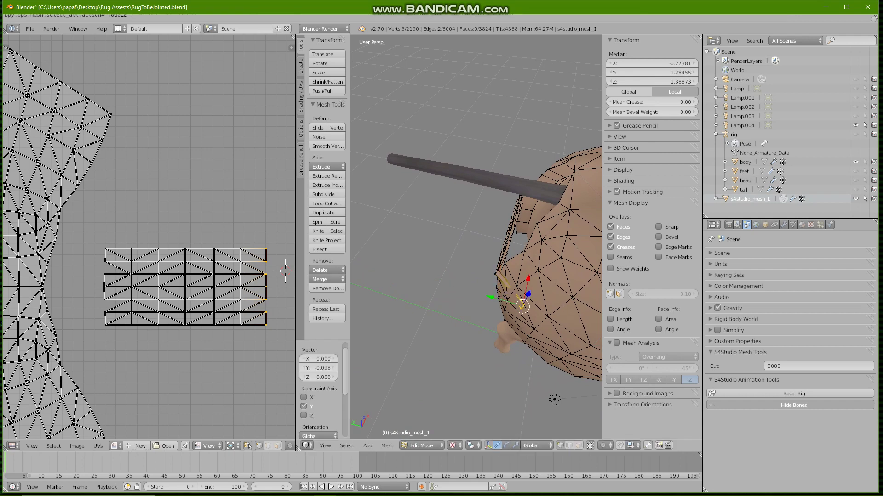
Step: Move the selected strap end about 0.009 along negative X and about 0.047 back along positive Y
middle_drag(555, 400, 506, 358)
key(g)
key(x)
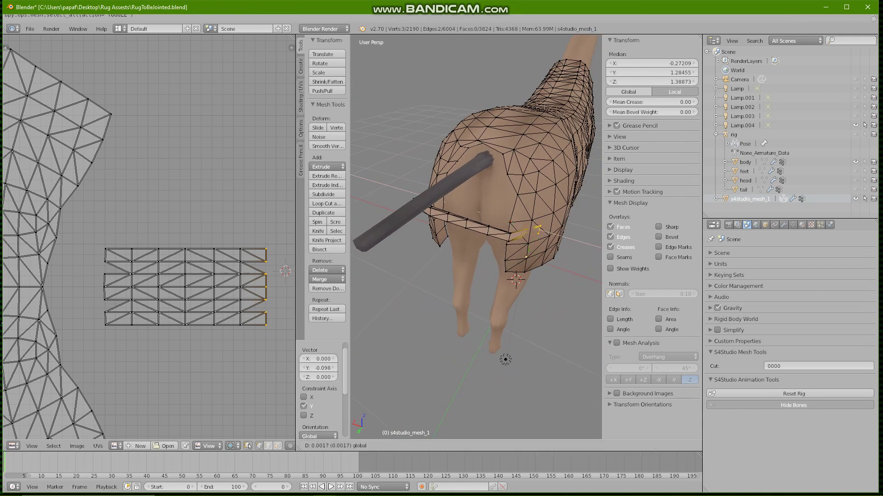
key(Return)
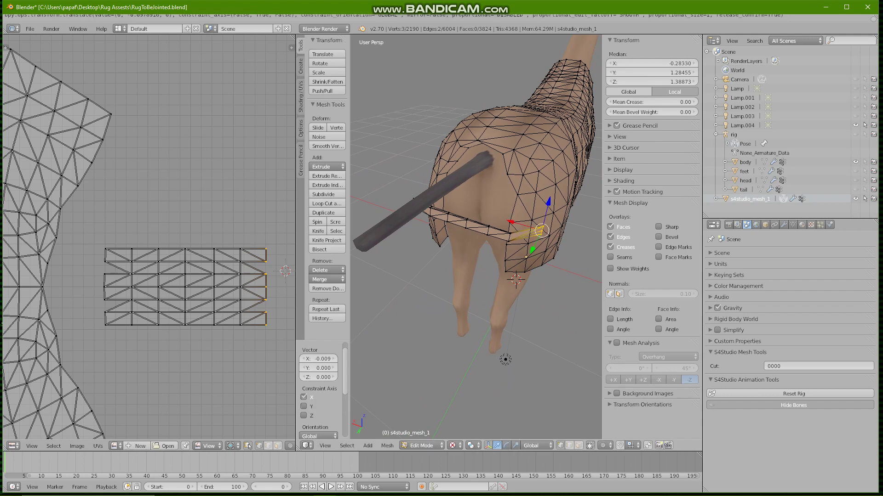
key(g)
key(y)
key(Return)
Step: Adjust the strap end along X and Y until it sits against the rug's side, and clear the selection
key(g)
key(x)
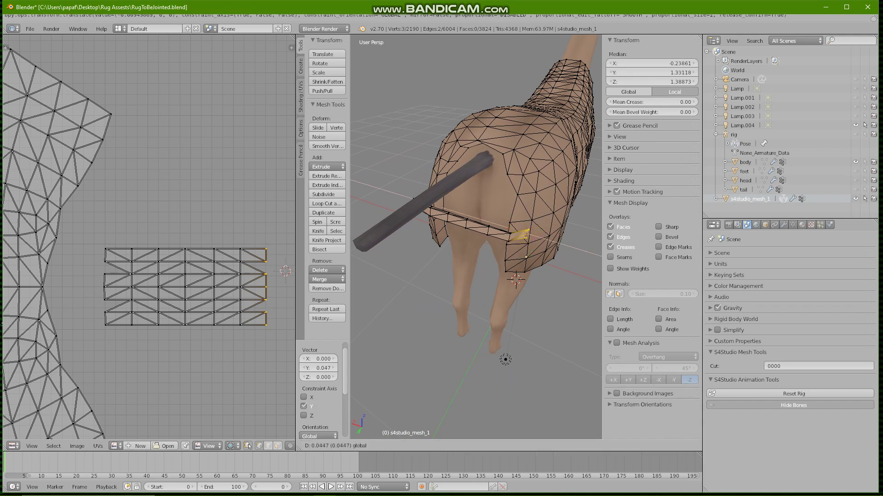
drag(497, 229, 496, 228)
middle_drag(501, 239, 435, 225)
drag(522, 250, 527, 258)
middle_drag(526, 258, 476, 273)
middle_drag(459, 321, 353, 279)
key(g)
key(y)
key(Return)
scroll(476, 237, up, 1)
drag(514, 283, 511, 284)
key(a)
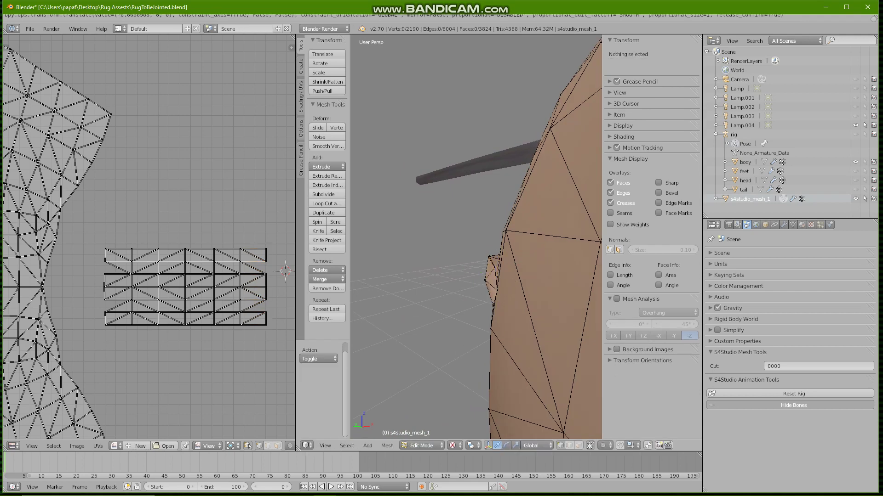
Step: Move the upper corner vertex of the strap end about 0.01 along positive X, then deselect it
middle_drag(511, 284, 529, 292)
right_click(517, 303)
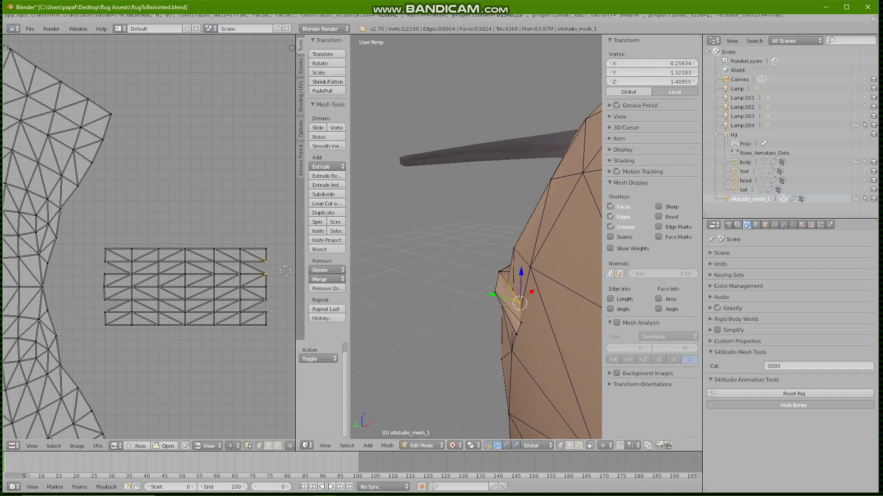
key(g)
key(x)
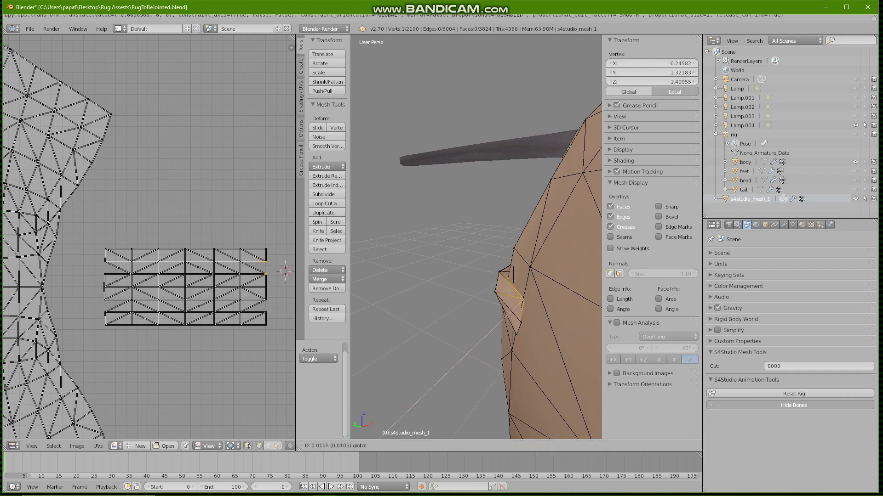
key(Return)
key(a)
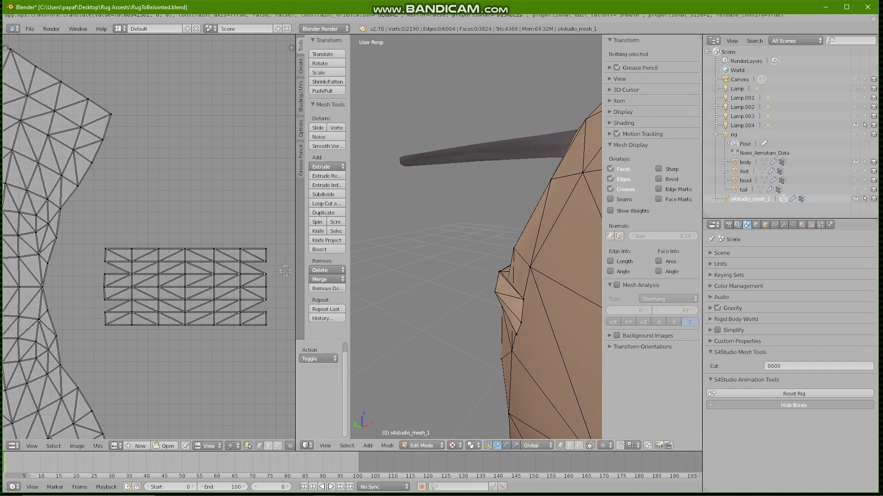
Step: Select the lower corner vertex of the strap end and move it about 0.006 along negative Y
middle_drag(460, 299, 446, 297)
right_click(563, 311)
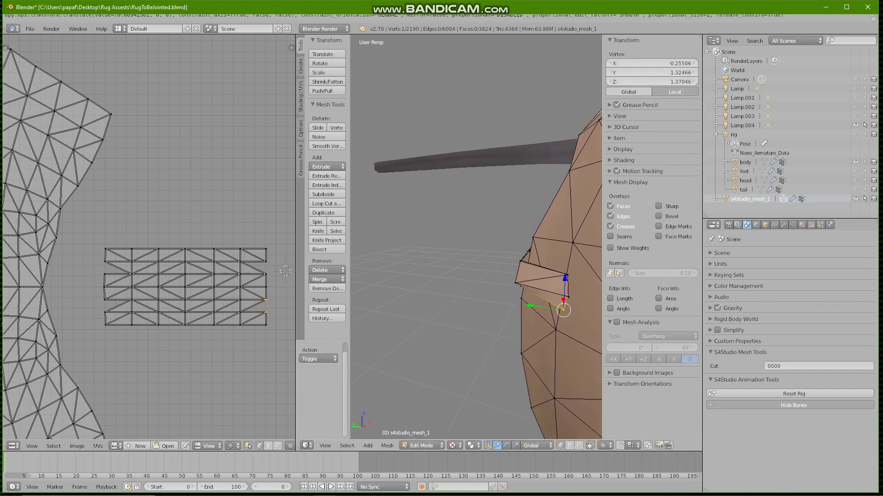
middle_drag(563, 310, 512, 305)
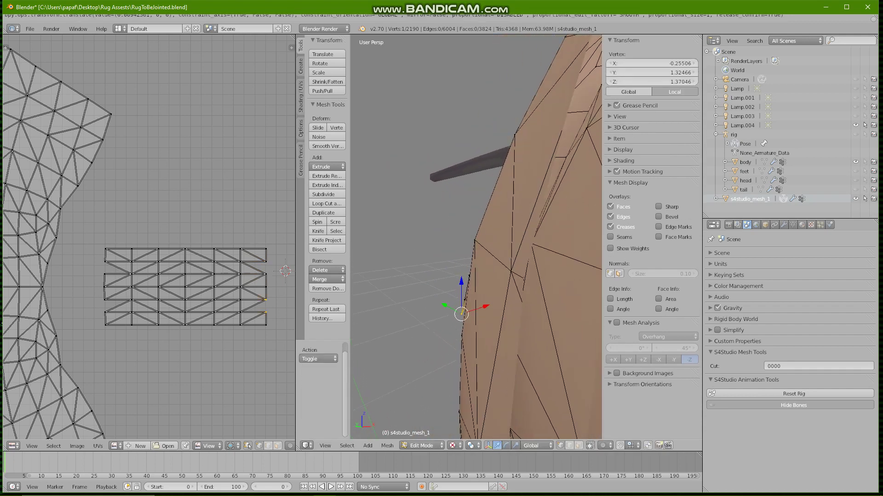
key(g)
key(y)
drag(450, 309, 451, 309)
middle_drag(450, 309, 529, 307)
Step: Shift the lower corner vertex about 0.003 back along positive Y and about 0.010 along negative X
key(g)
key(y)
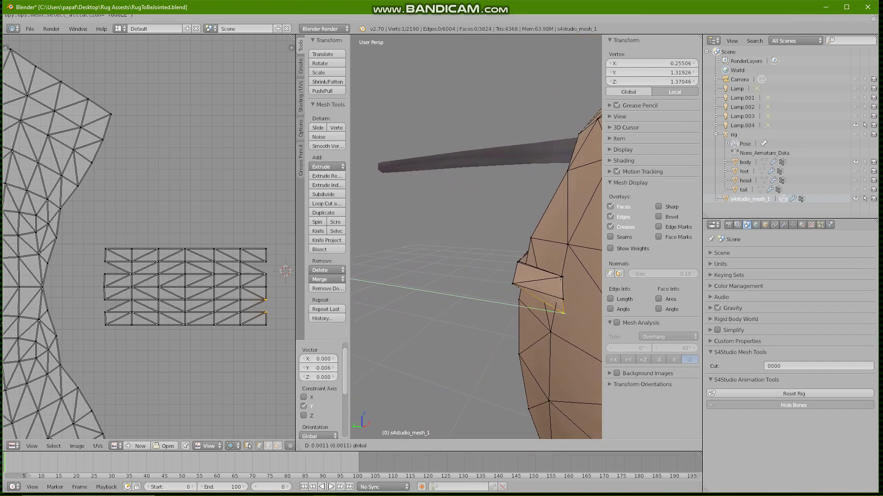
drag(528, 307, 562, 310)
middle_drag(561, 311, 533, 310)
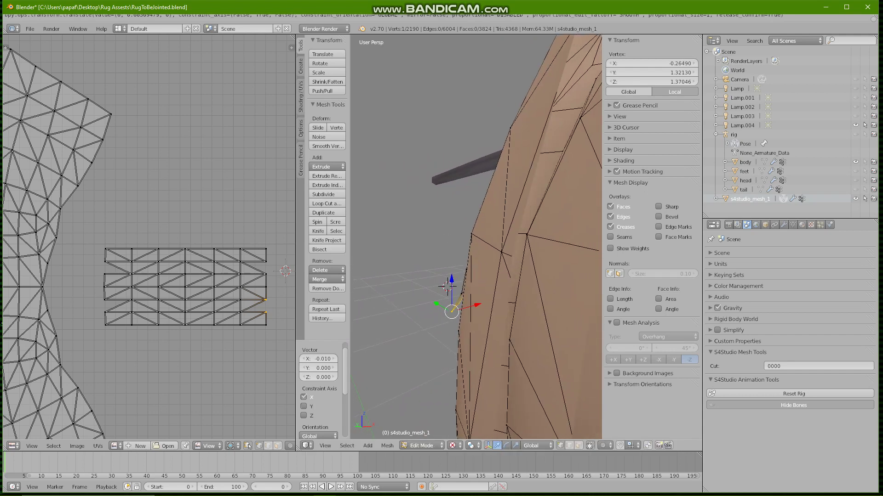
Step: Move the lower corner vertex about 0.013 along positive X and about 0.005 along positive Y
key(g)
key(x)
drag(487, 303, 487, 303)
middle_drag(487, 303, 523, 301)
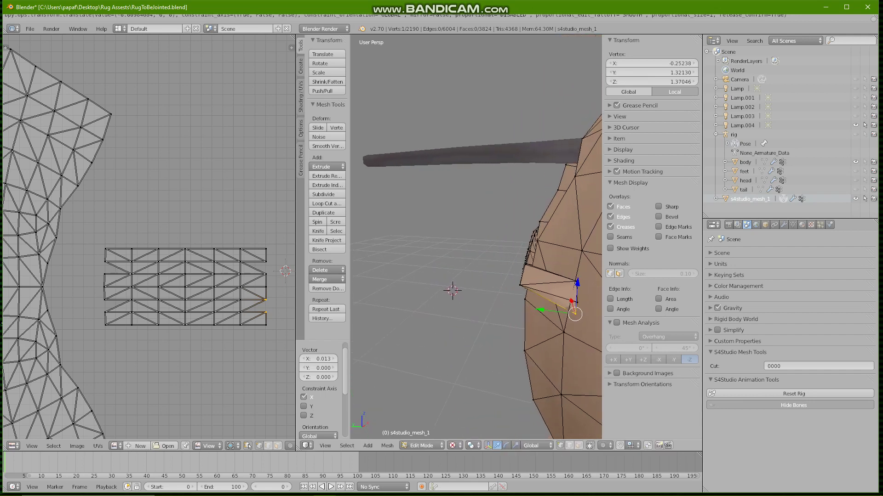
key(g)
key(y)
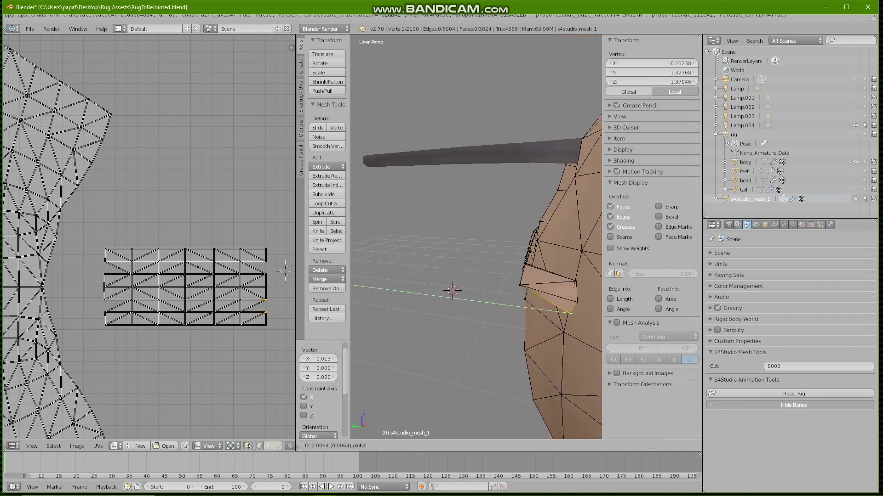
drag(540, 309, 541, 309)
middle_drag(535, 309, 483, 304)
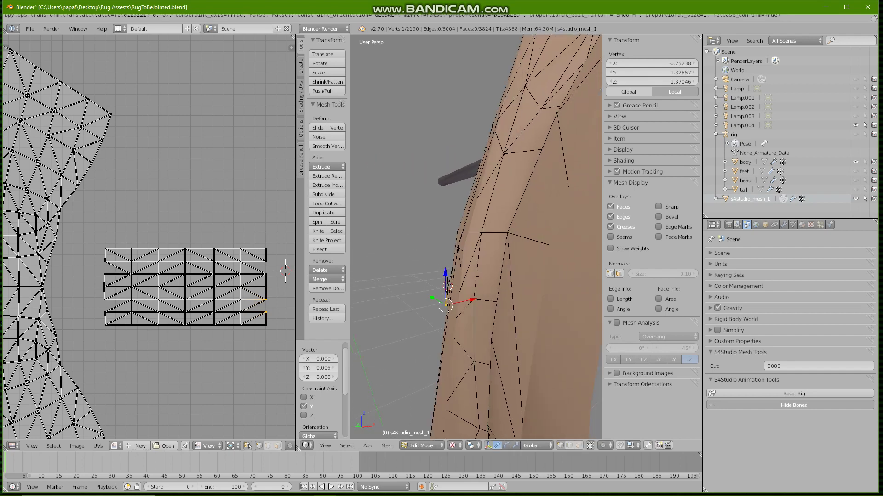
Step: Move the lower corner vertex about 0.003 along positive X, pull it slightly back along X, and deselect it
drag(473, 301, 474, 300)
key(Return)
scroll(476, 237, down, 4)
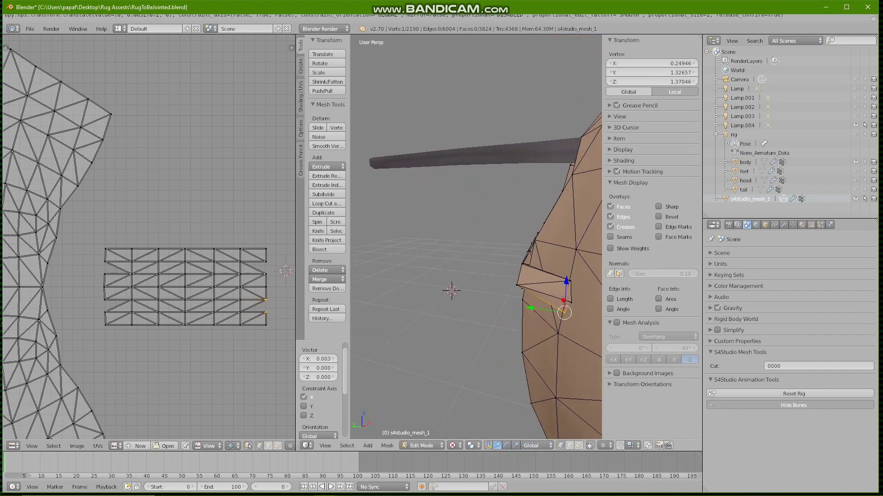
middle_drag(501, 276, 467, 280)
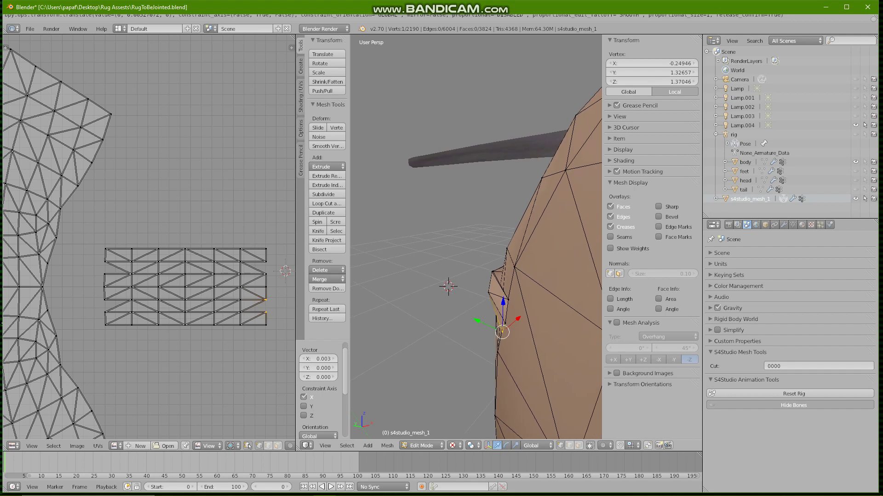
drag(518, 318, 515, 319)
middle_drag(515, 319, 531, 357)
key(a)
Step: Select the upper-edge vertices in the strap's column next to the fitted end
middle_drag(545, 205, 598, 251)
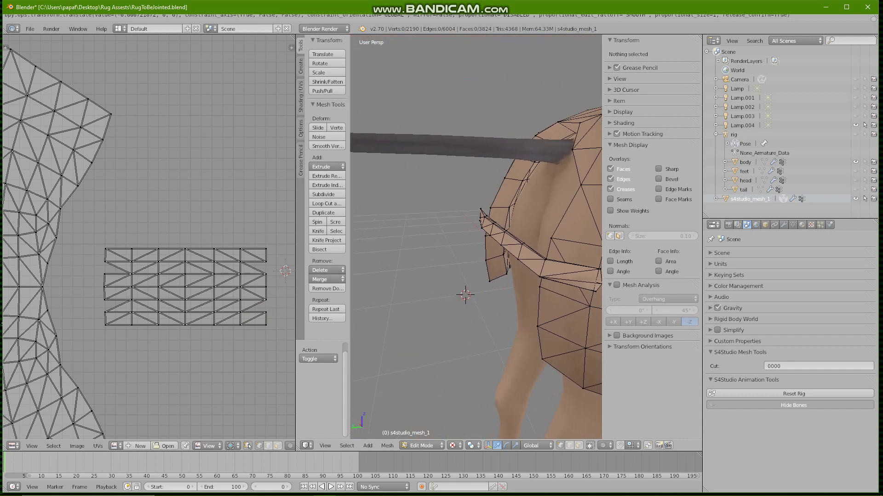
ctrl+drag(531, 283, 532, 274)
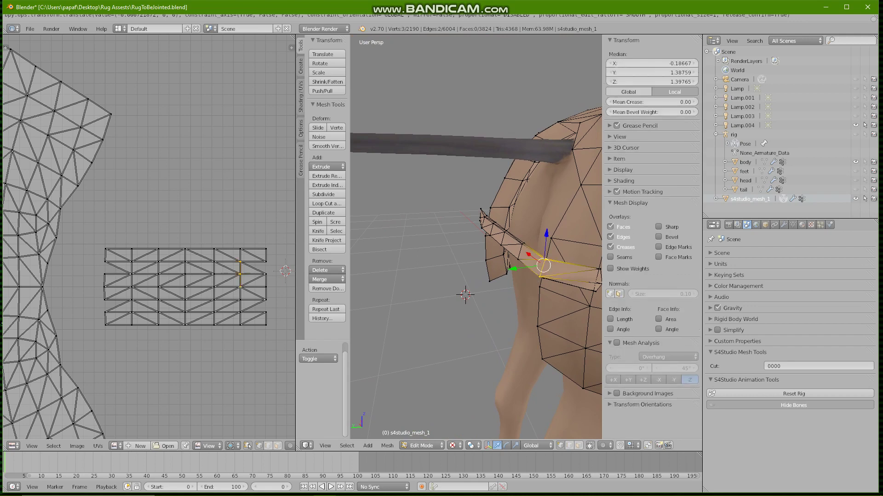
mouse_move(532, 274)
middle_down()
mouse_move(566, 275)
mouse_move(517, 306)
middle_up()
middle_drag(558, 274, 567, 434)
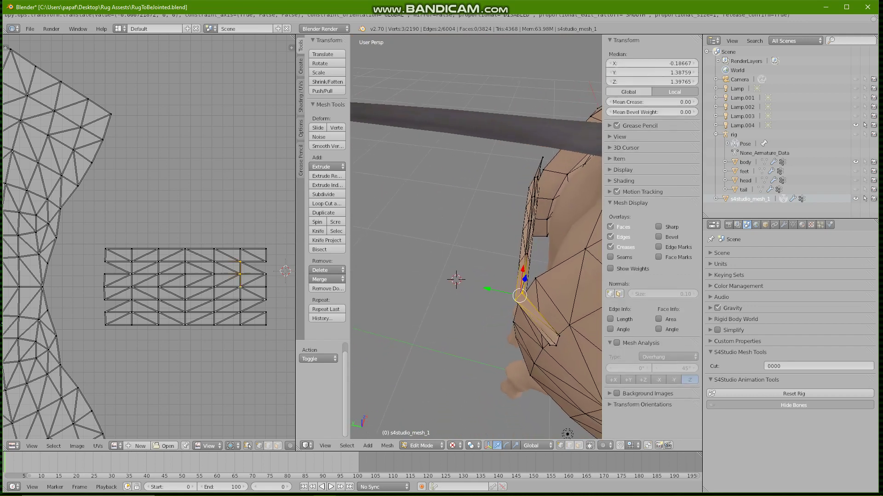
key(g)
key(y)
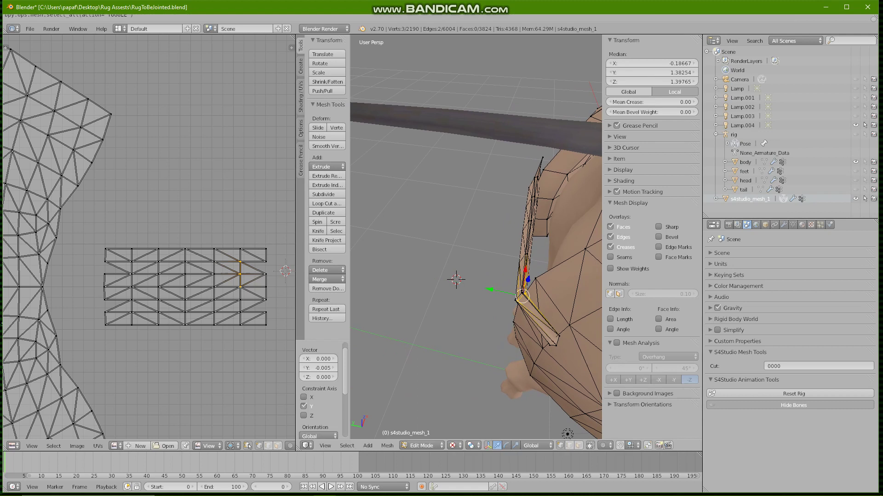
key(Escape)
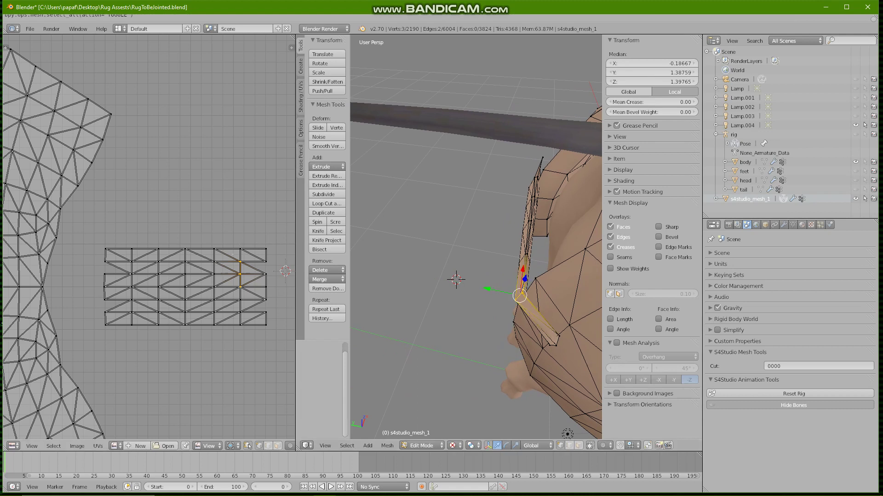
Step: Add the column's remaining vertices in the UV layout, move the whole column about 0.017 along negative Y, and deselect it
shift+right_click(240, 287)
drag(486, 290, 492, 291)
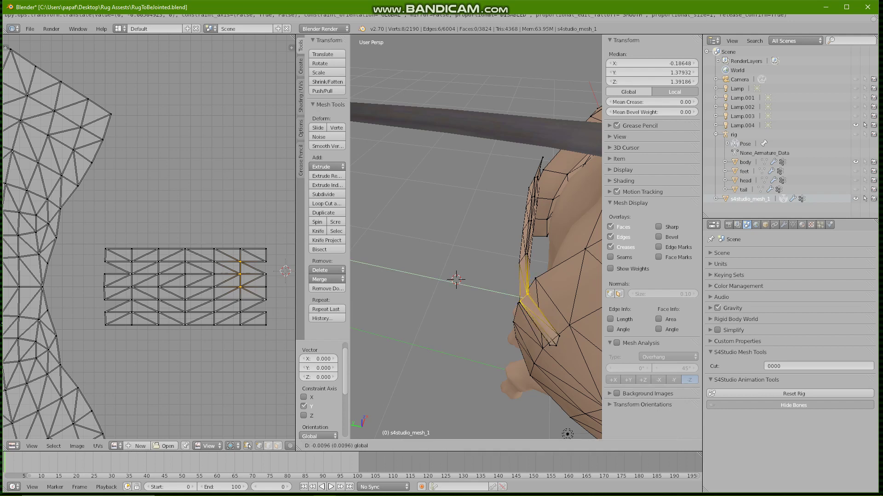
key(Escape)
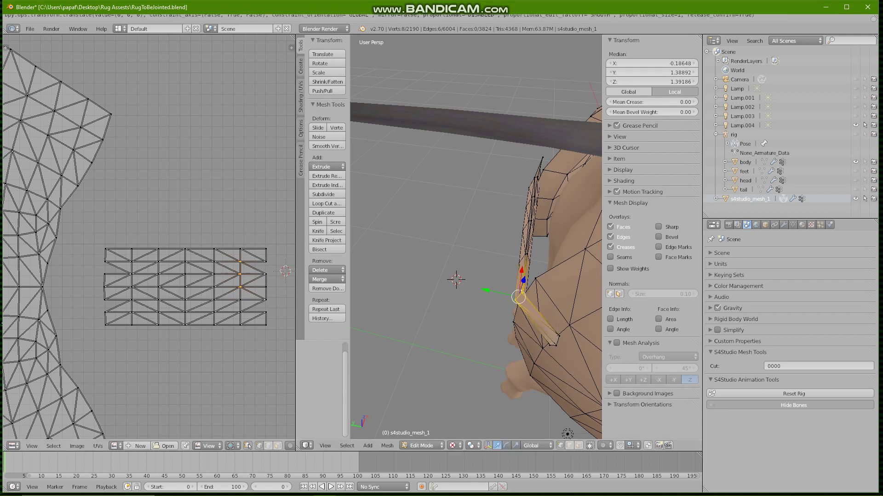
ctrl+drag(236, 329, 244, 315)
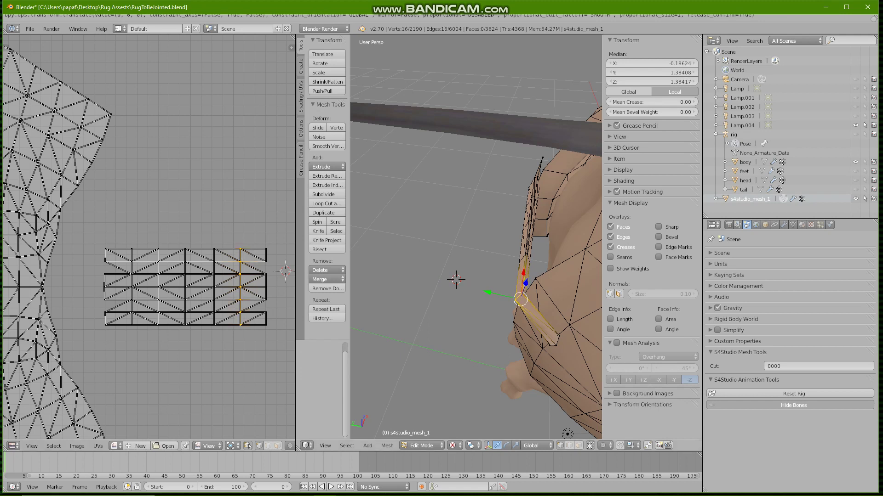
key(g)
key(y)
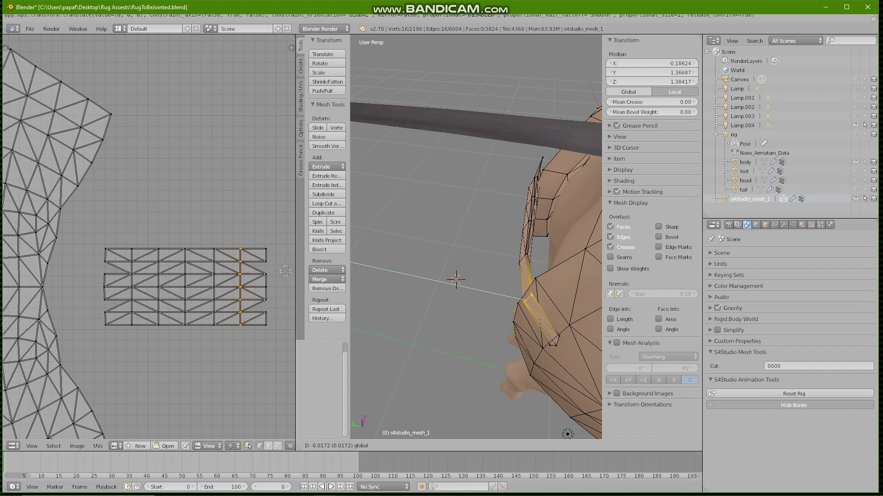
key(Return)
key(a)
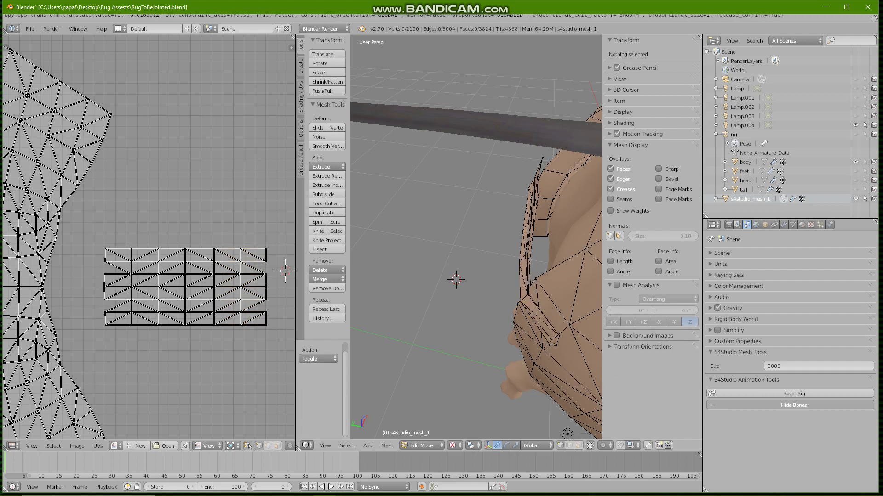
Step: Select the lower corner vertex at the strap's fitted end, move it slightly along negative X, and deselect it
middle_drag(460, 298, 558, 271)
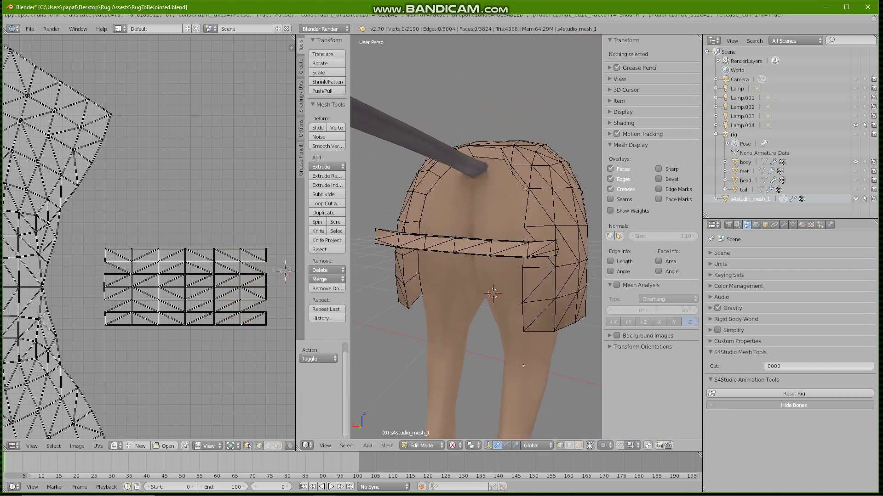
middle_drag(464, 285, 545, 283)
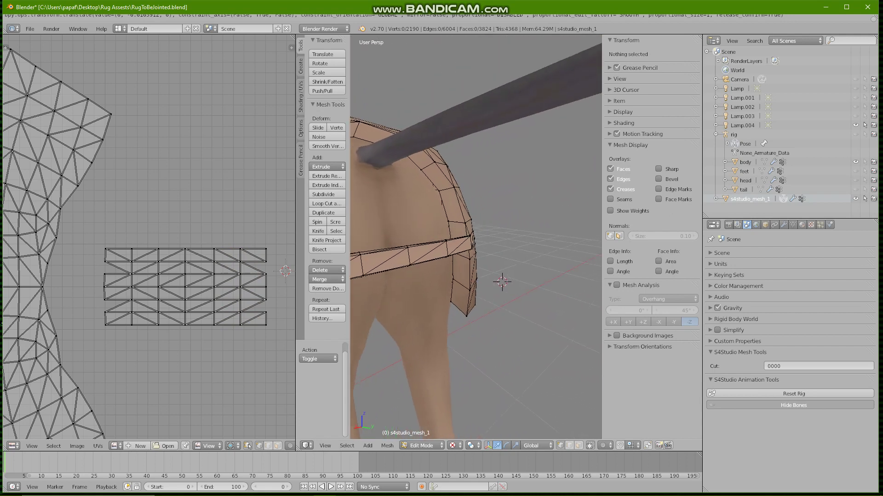
middle_drag(345, 291, 278, 296)
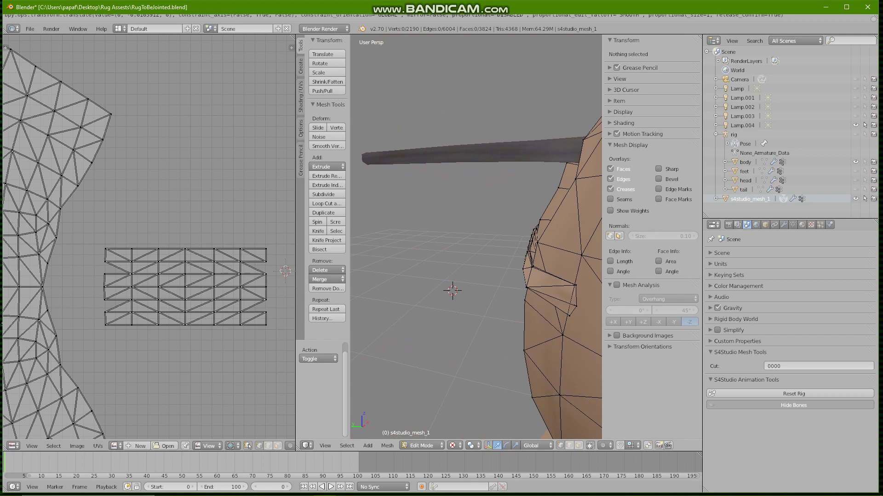
right_click(577, 307)
middle_drag(577, 307, 547, 311)
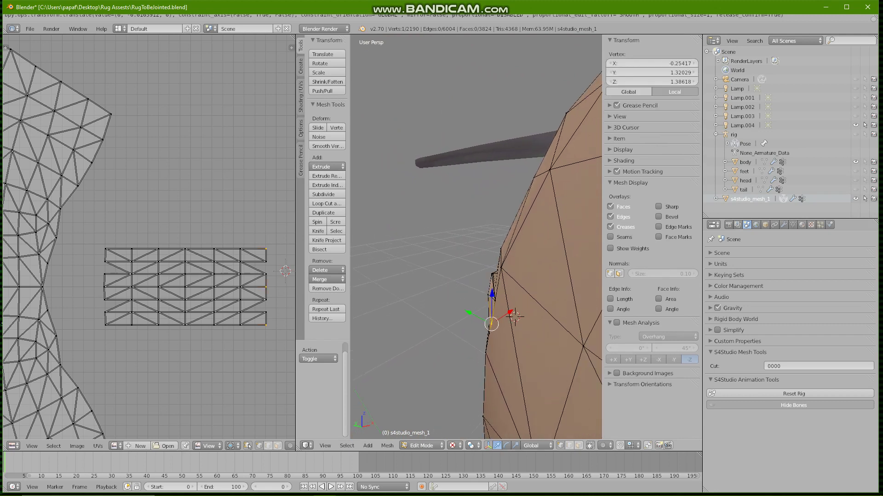
key(g)
key(x)
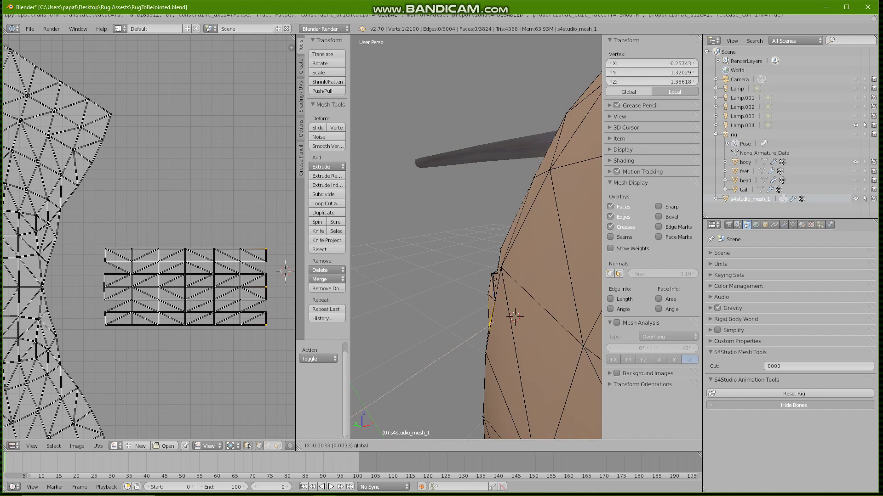
drag(509, 316, 510, 316)
middle_drag(510, 316, 517, 299)
key(a)
Step: Select the three vertices at the strap's opposite end and move them about 0.093 along negative Y and about 0.052 along negative X
scroll(539, 299, down, 3)
middle_drag(460, 304, 432, 304)
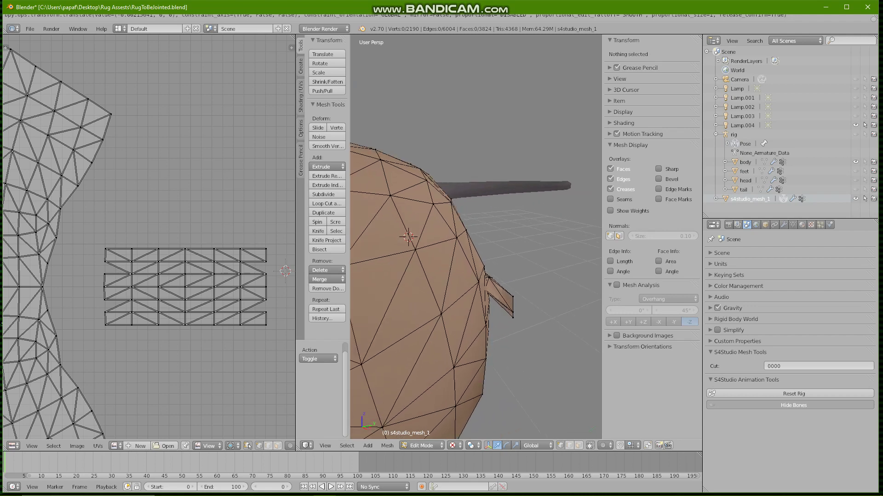
ctrl+drag(510, 313, 516, 283)
middle_drag(515, 304, 470, 309)
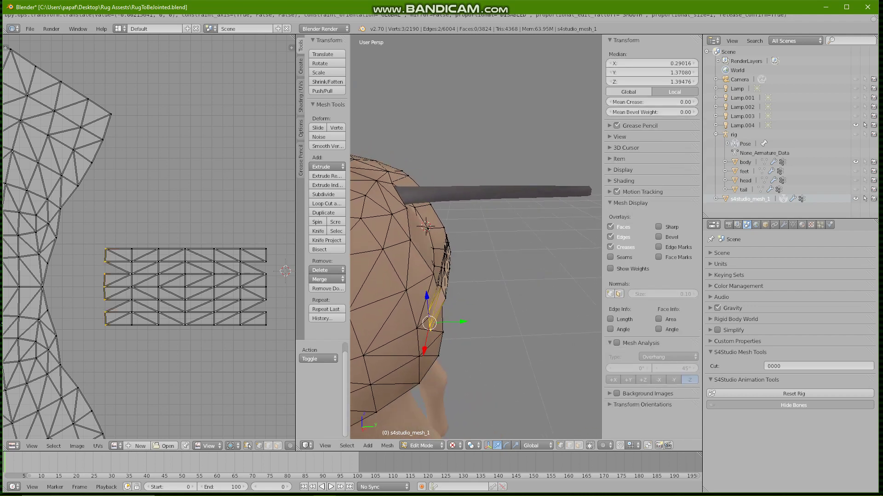
drag(462, 323, 419, 324)
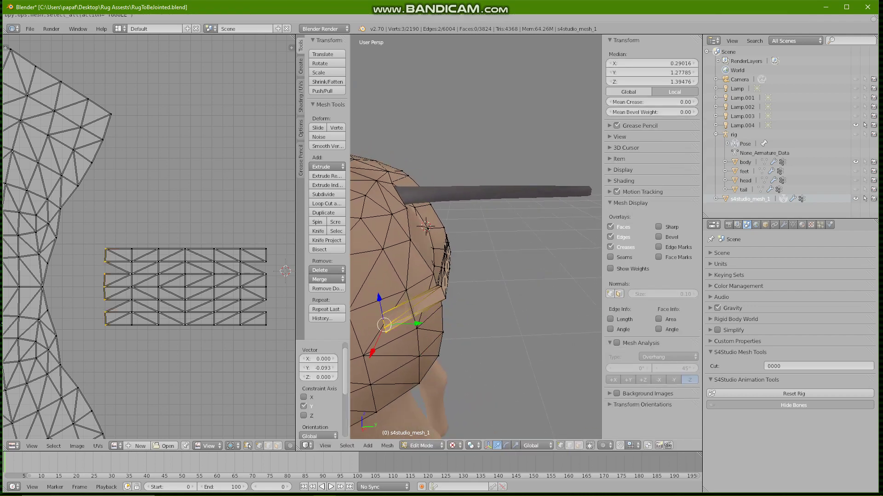
drag(371, 354, 372, 351)
key(Return)
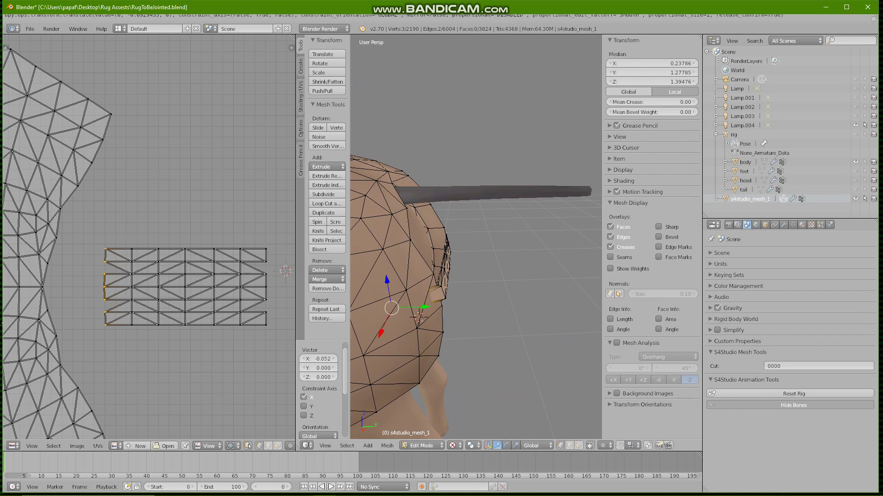
Step: Move the three end vertices about 0.051 along positive Y, back toward the rug's surface
key(g)
key(y)
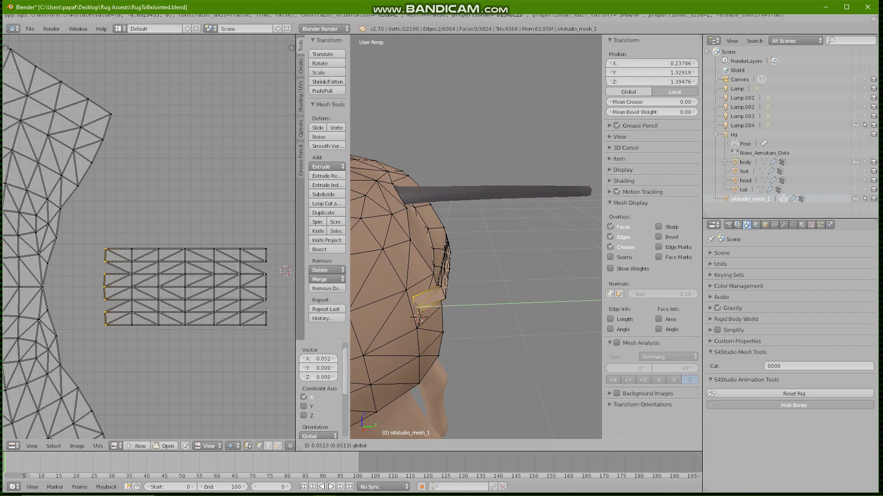
drag(444, 304, 444, 304)
Step: Move the three end vertices about 0.005 along positive Y and about 0.03 along positive X, and deselect them
scroll(448, 301, down, 4)
middle_drag(460, 296, 478, 290)
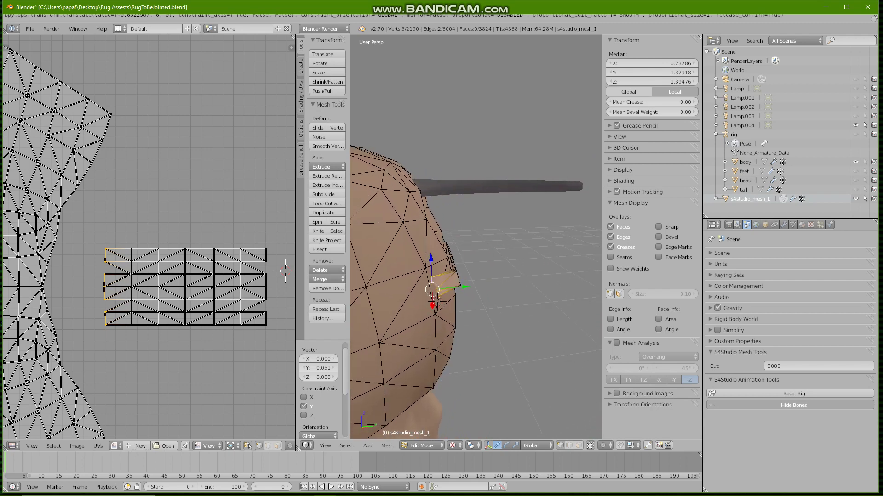
key(g)
key(y)
key(Return)
key(g)
key(x)
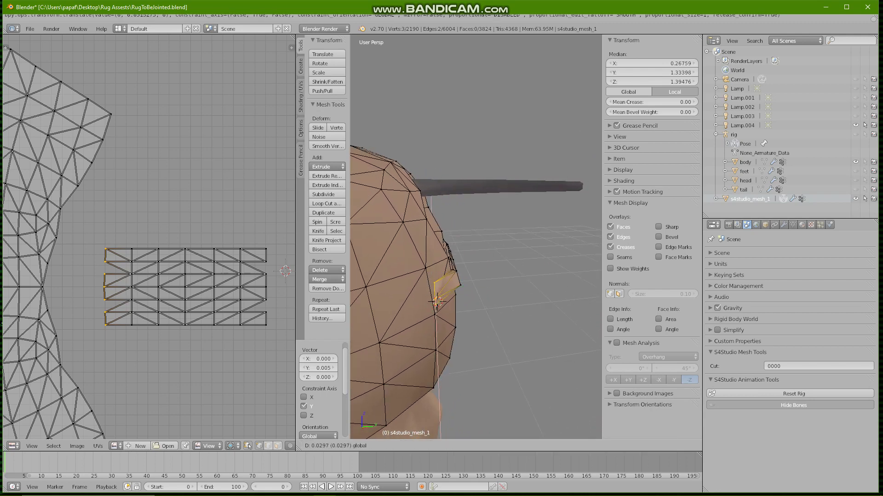
key(Return)
middle_drag(436, 301, 476, 298)
key(a)
Step: Select the upper corner vertex of this strap end and move it about 0.034 along negative Y and about 0.013 along negative X
scroll(443, 296, up, 3)
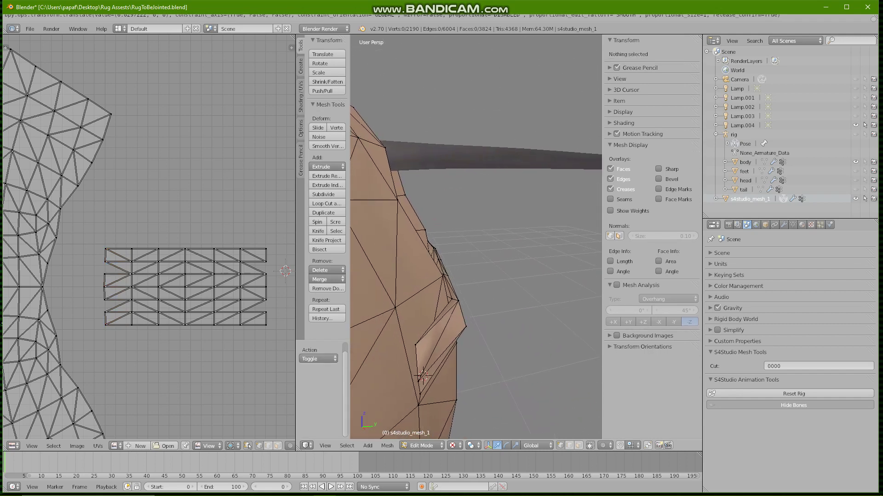
right_click(418, 343)
key(g)
key(y)
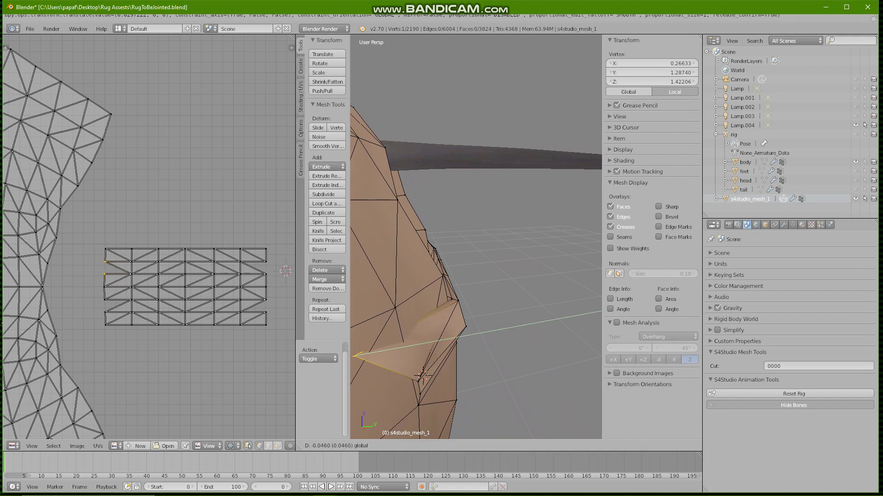
drag(385, 351, 369, 362)
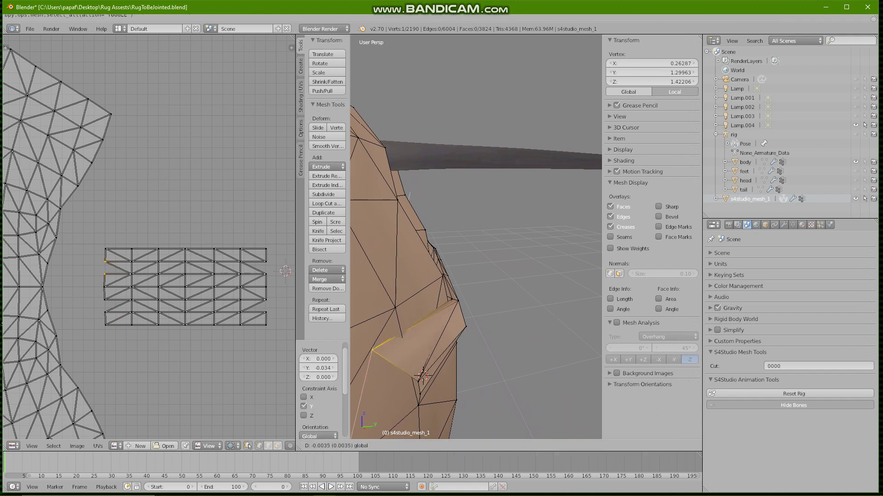
key(x)
key(Return)
Step: Move the upper corner vertex about 0.012 along positive Y and about 0.004 along negative X
key(g)
key(y)
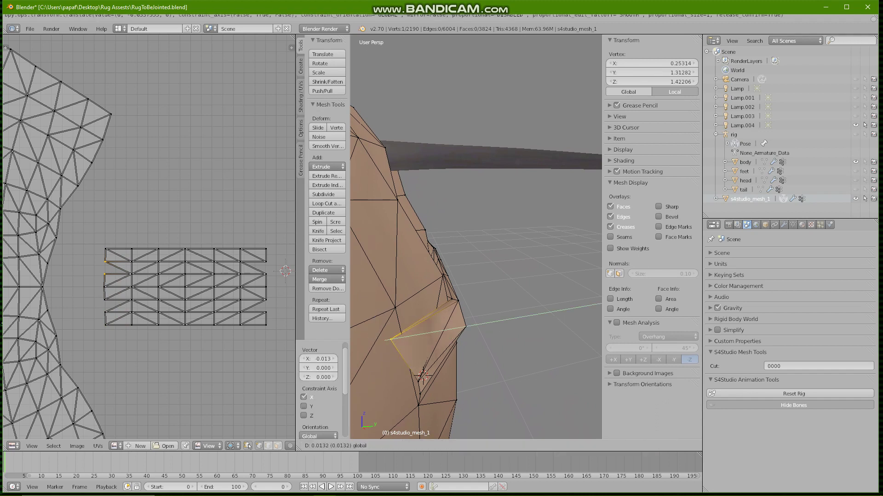
key(Return)
key(g)
key(x)
key(Return)
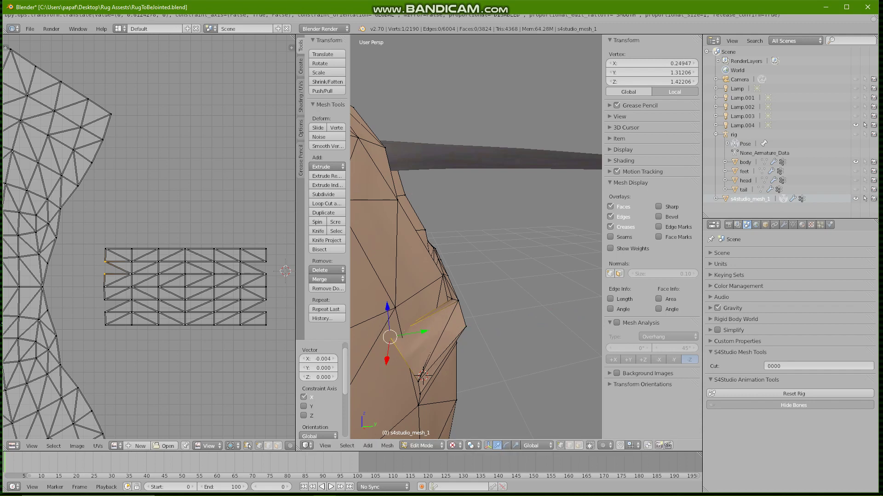
Step: Adjust the upper corner vertex slightly along Y to meet the rug's surface, and deselect it
key(g)
key(y)
drag(430, 330, 427, 331)
mouse_move(427, 331)
middle_down()
mouse_move(459, 332)
mouse_move(440, 332)
middle_up()
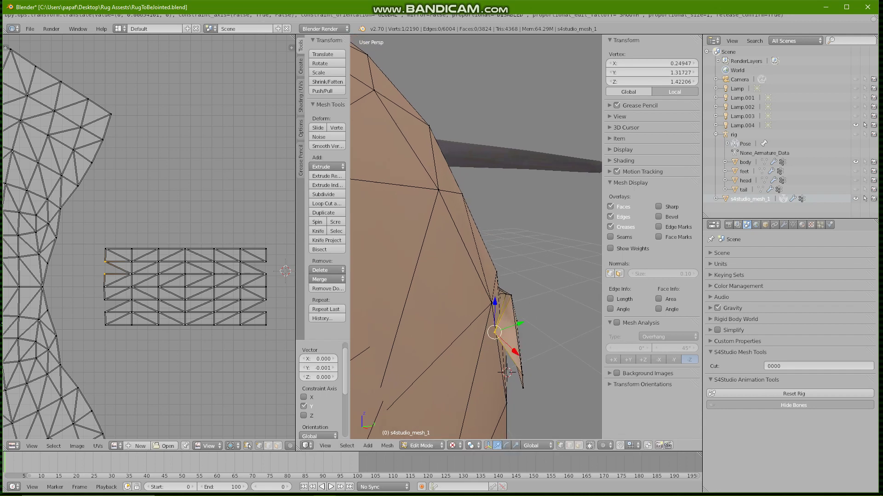
key(a)
Step: Select one of the strap end's two lower vertices and move it about 0.04 along negative Y and about 0.055 along negative X
middle_drag(501, 371, 437, 366)
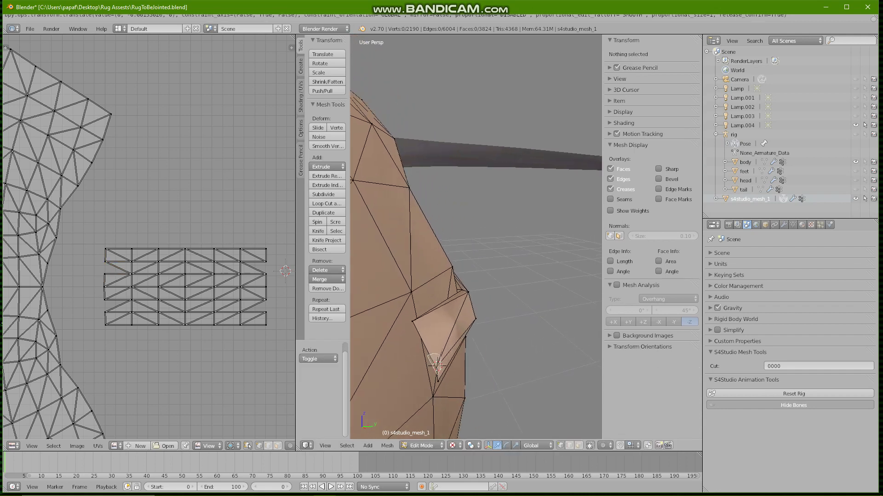
ctrl+drag(437, 375, 430, 374)
middle_drag(431, 373, 509, 361)
drag(553, 347, 513, 365)
middle_drag(512, 364, 404, 362)
key(g)
key(x)
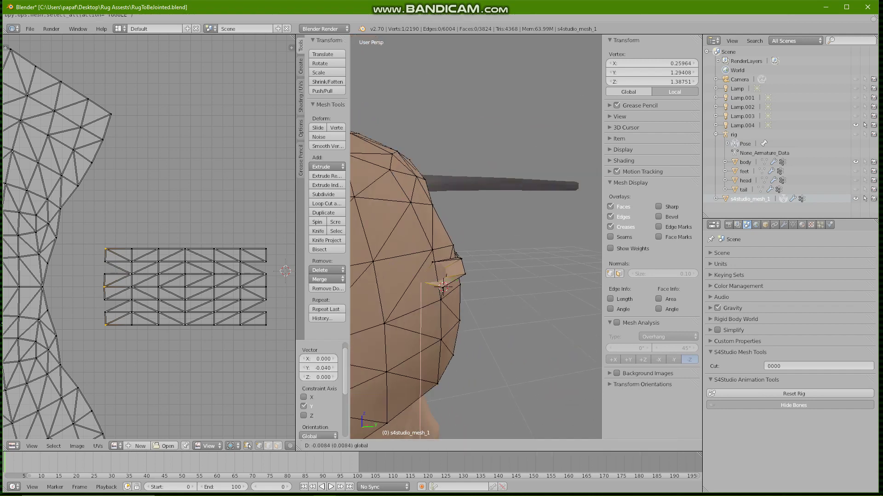
key(Return)
Step: Move the selected lower vertex about 0.056 along positive Y
key(g)
key(y)
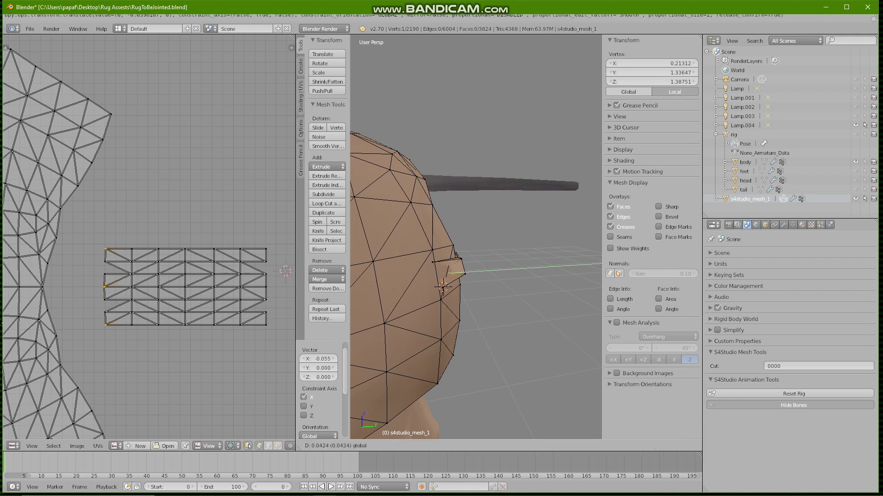
drag(481, 271, 446, 280)
Step: Shift the selected lower vertex down about 0.011 and move it about 0.035 along positive X
middle_drag(446, 280, 452, 367)
drag(451, 373, 453, 383)
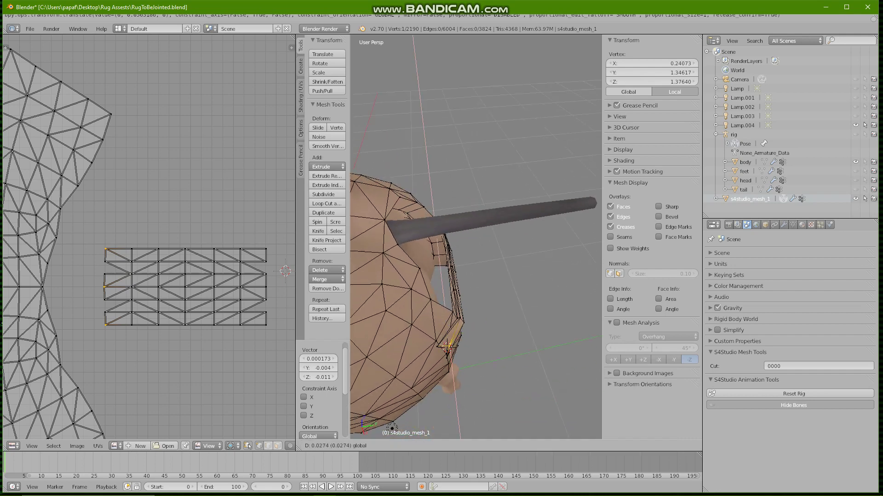
key(Return)
Step: Move the lower vertex about 0.019 along negative Y, raise it slightly, and deselect it
scroll(476, 237, up, 5)
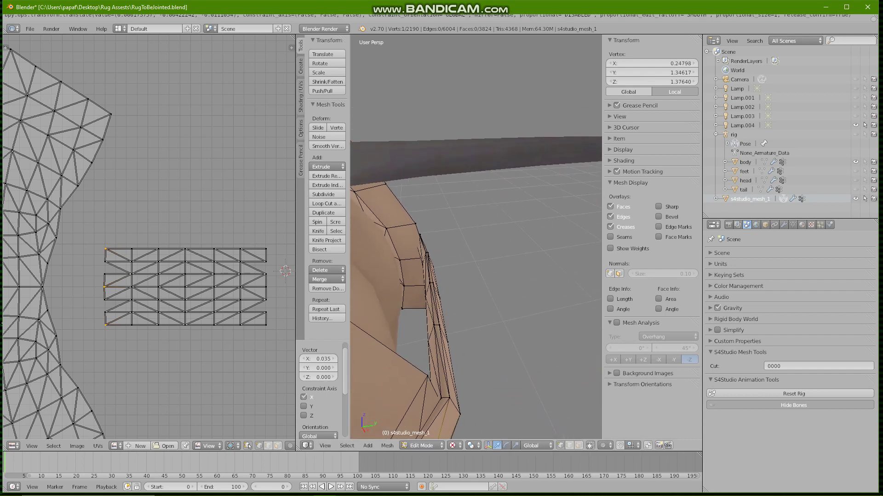
shift+middle_drag(457, 391, 500, 272)
drag(507, 325, 499, 326)
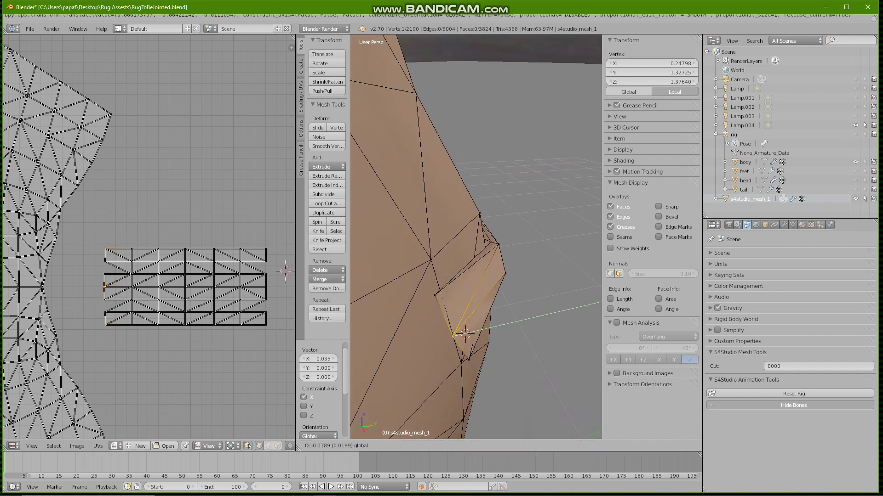
drag(487, 328, 451, 309)
middle_drag(454, 309, 404, 295)
key(a)
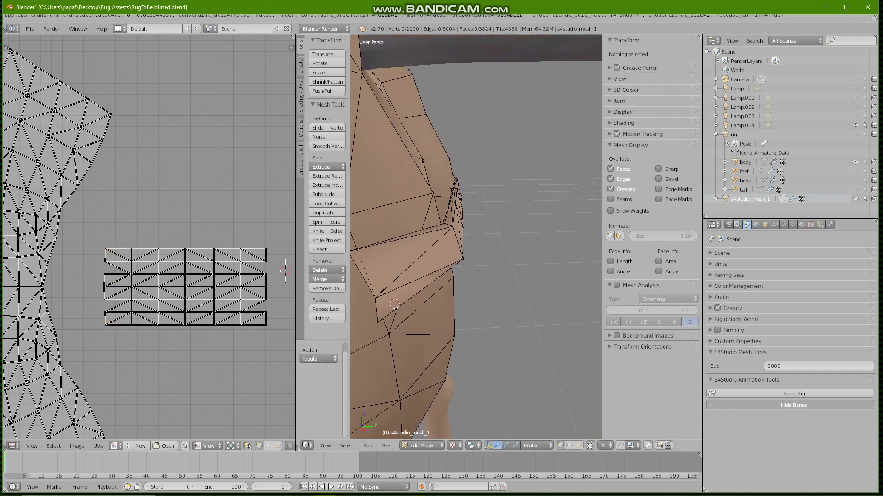
Step: Select the strap end's remaining lower vertex and move it about 0.03 along negative Y and about 0.03 along negative X
ctrl+drag(384, 318, 373, 332)
middle_drag(374, 332, 407, 335)
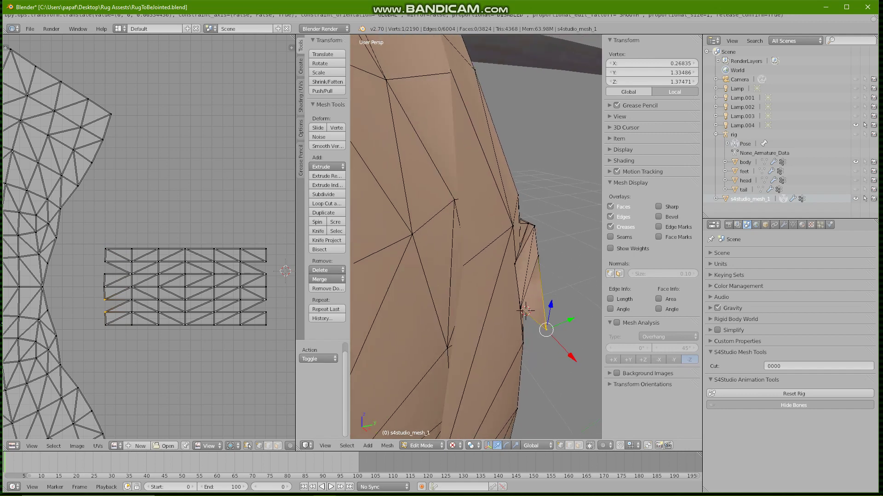
key(g)
key(y)
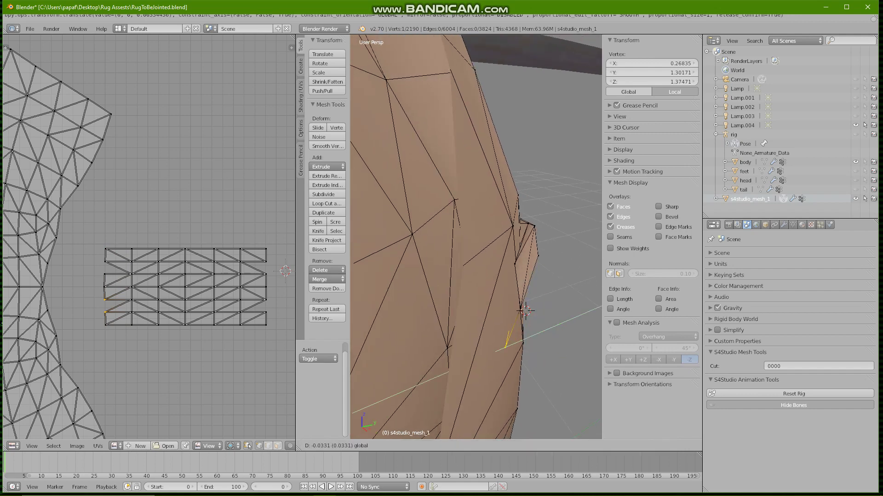
key(Return)
middle_drag(464, 331, 422, 354)
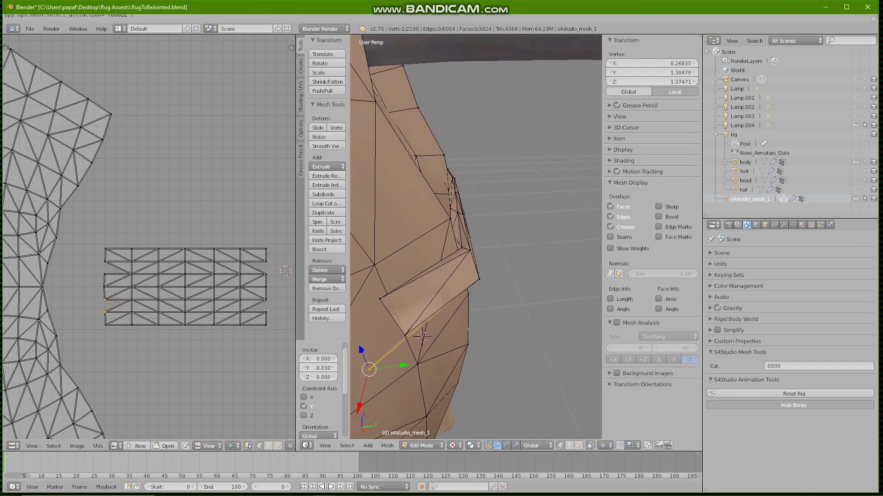
drag(359, 406, 364, 386)
key(Return)
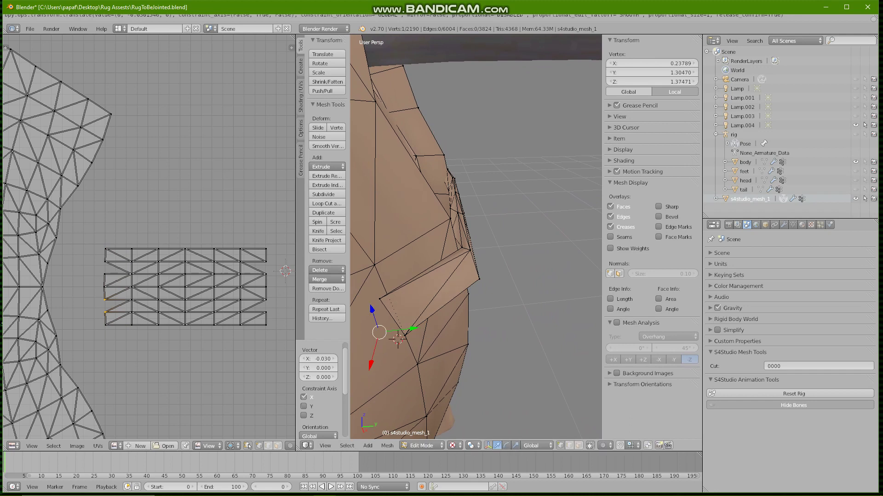
Step: Move the remaining lower vertex about 0.038 along positive Y and about 0.032 along positive X
key(g)
key(y)
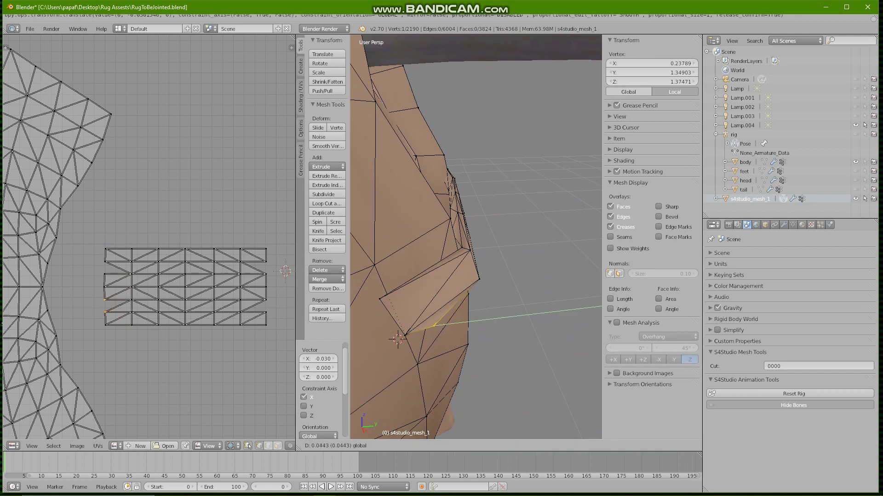
key(Return)
key(g)
key(x)
key(Return)
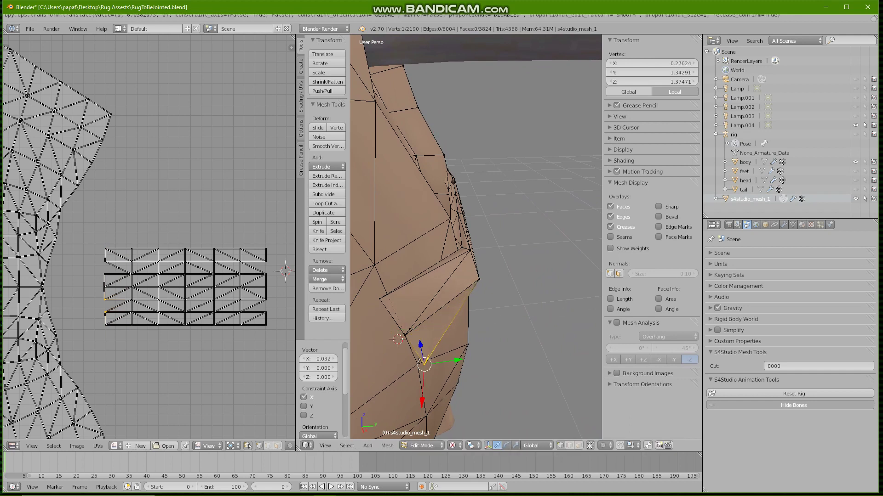
Step: Move the remaining lower vertex along negative Y by about 0.01 and a further 0.03, into the rug's surface
key(g)
key(y)
key(Return)
middle_drag(475, 244, 485, 234)
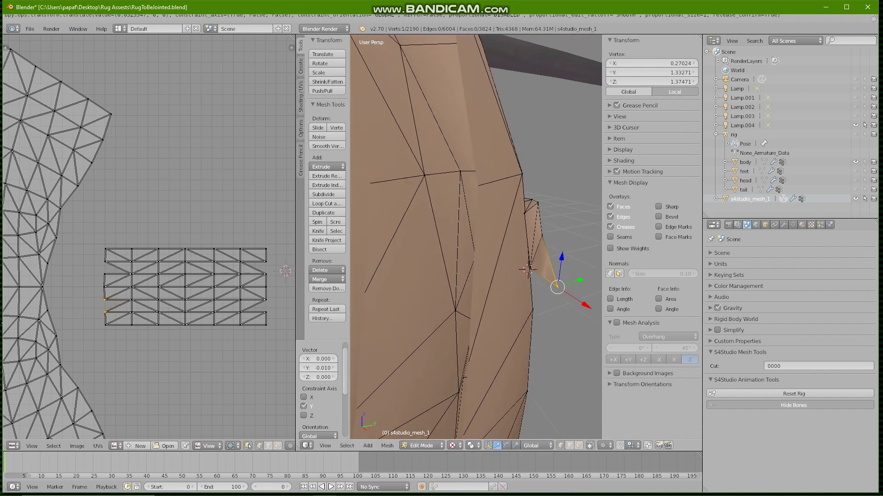
key(g)
key(y)
key(Return)
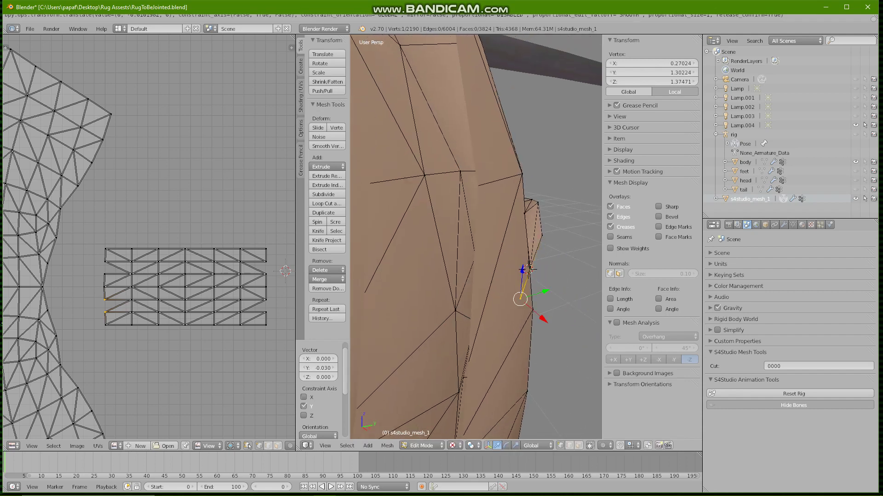
Step: Move the remaining lower vertex about 0.013 along negative X and about 0.023 along positive Y
key(KP_4)
key(g)
key(x)
key(Return)
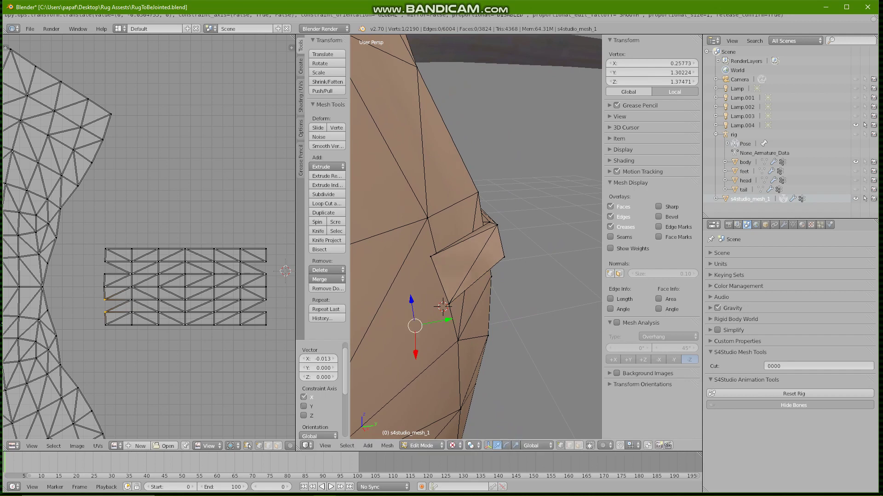
key(g)
key(y)
drag(480, 313, 480, 313)
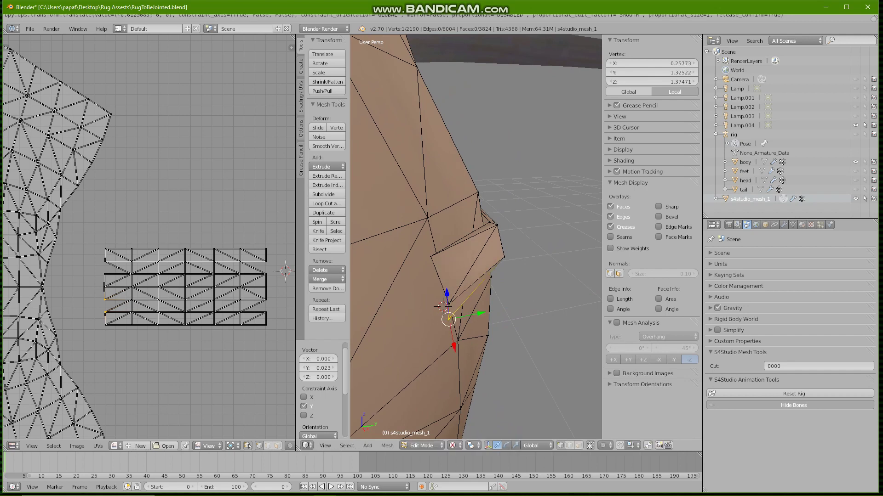
Step: Move the strap end's remaining lower vertex about 0.011 along negative X, 0.006 along positive Y and 0.007 along positive X
middle_drag(483, 310, 444, 312)
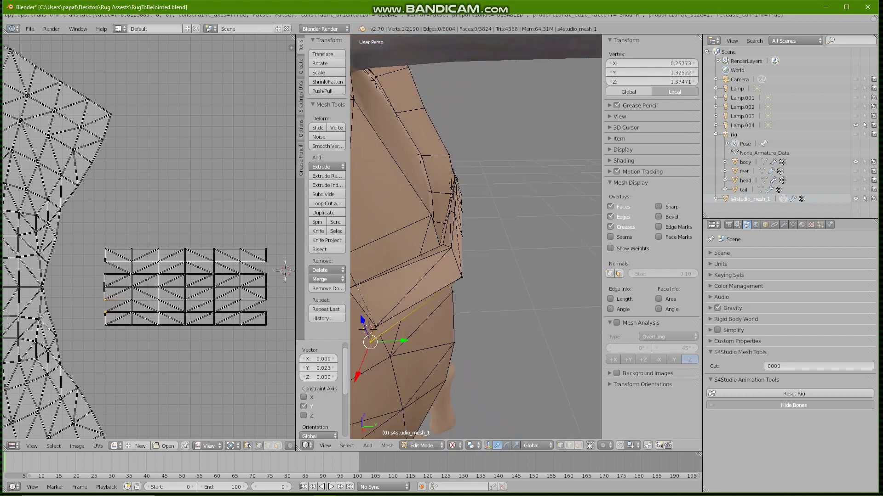
key(g)
key(x)
key(Return)
key(g)
key(x)
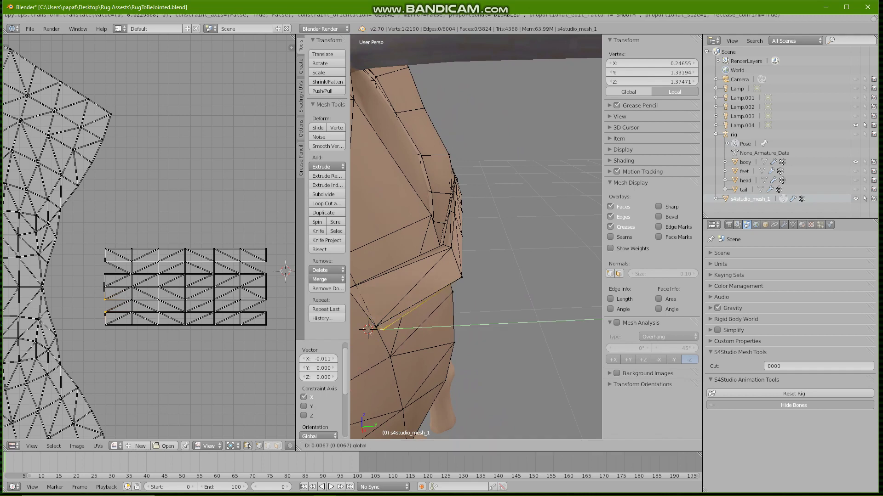
key(Return)
key(g)
key(x)
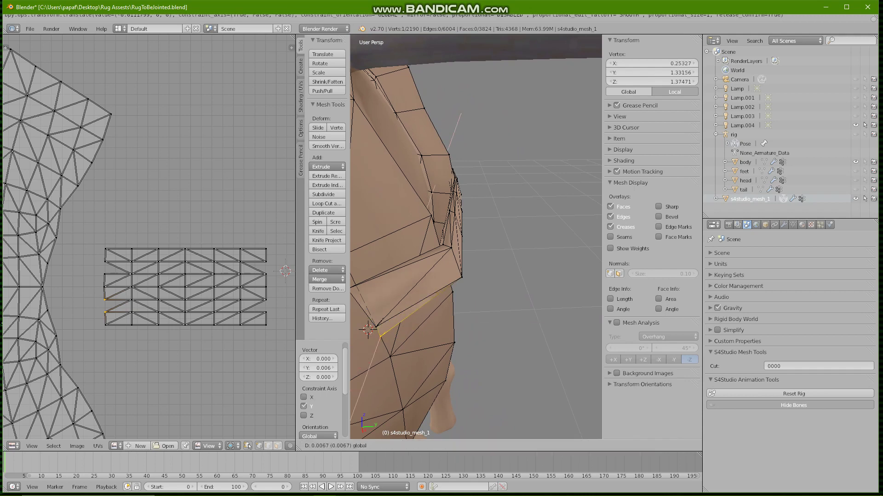
drag(370, 368, 370, 368)
Step: Move the lower vertex about 0.009 along negative Y and lower it about 0.015 along Z
middle_drag(371, 368, 415, 348)
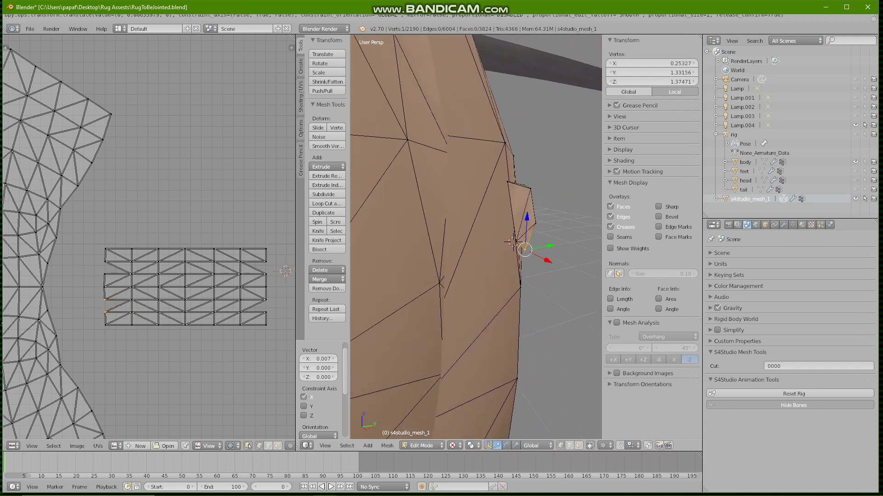
key(g)
key(y)
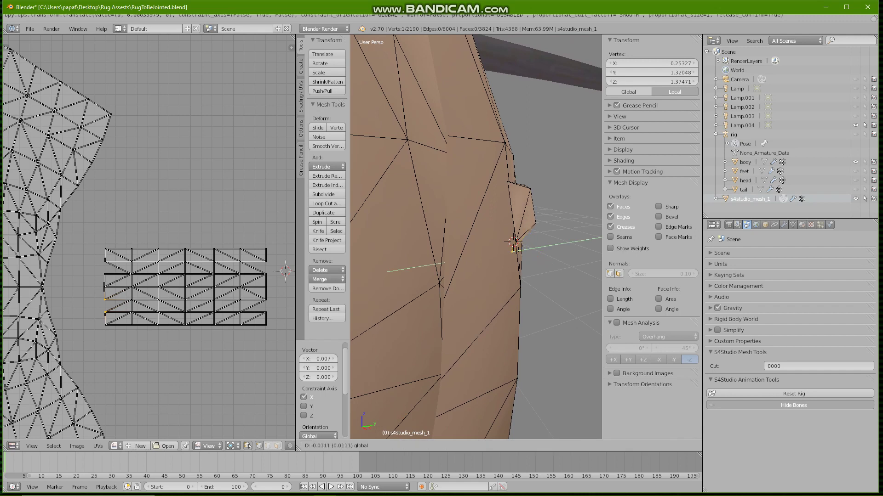
drag(539, 249, 539, 248)
middle_drag(539, 249, 490, 257)
key(g)
key(z)
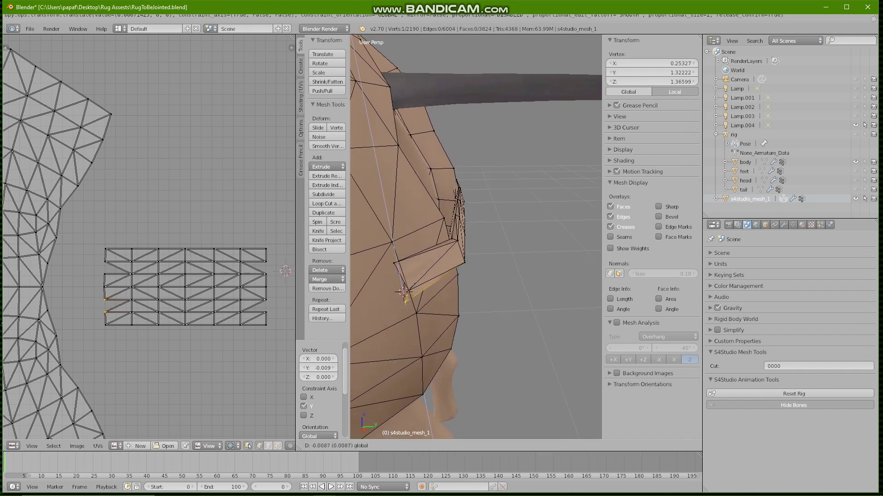
key(Return)
Step: Move the lower vertex about 0.006 along negative X, 0.008 along positive Y and 0.002 along positive X, then deselect it
key(g)
key(x)
key(Return)
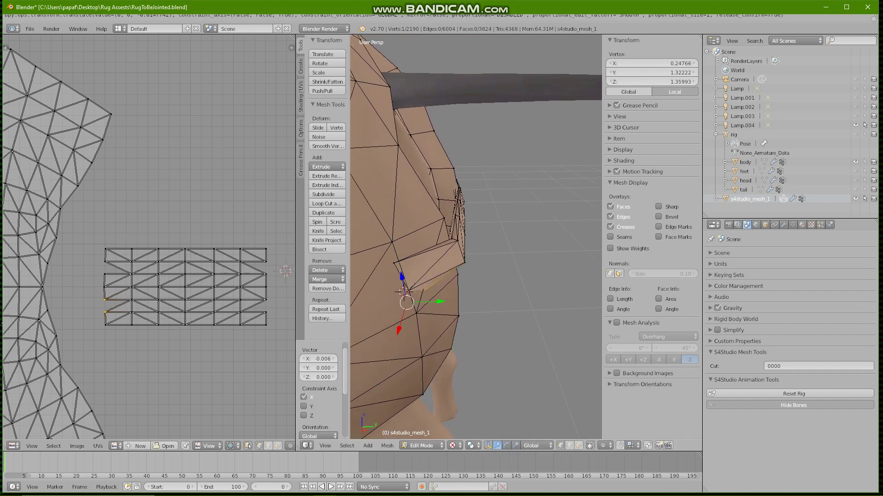
key(g)
key(y)
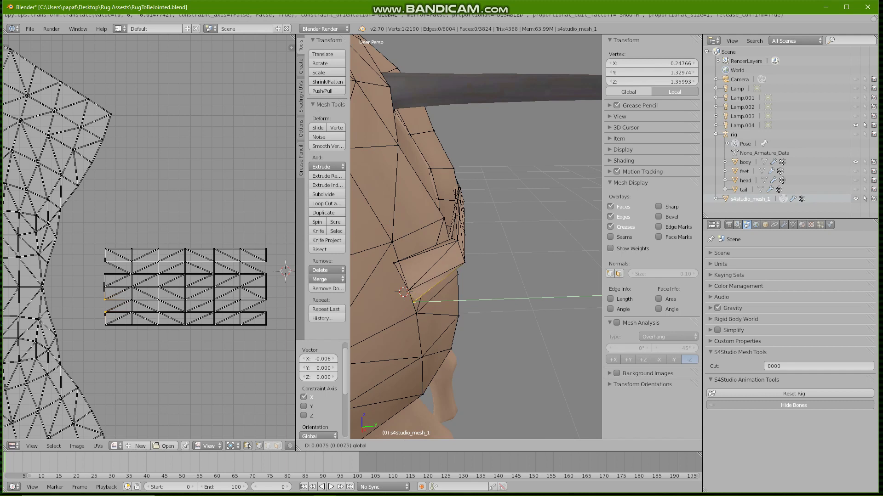
key(Return)
key(g)
key(x)
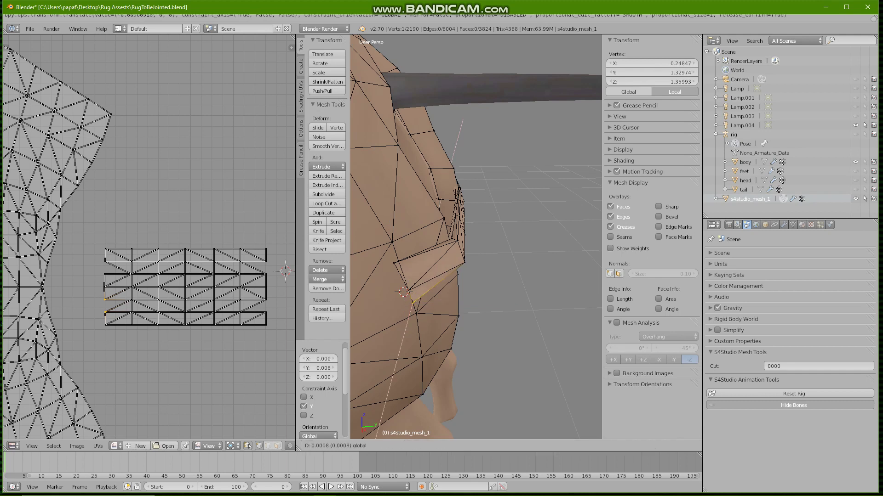
drag(407, 327, 407, 328)
middle_drag(407, 327, 464, 323)
key(a)
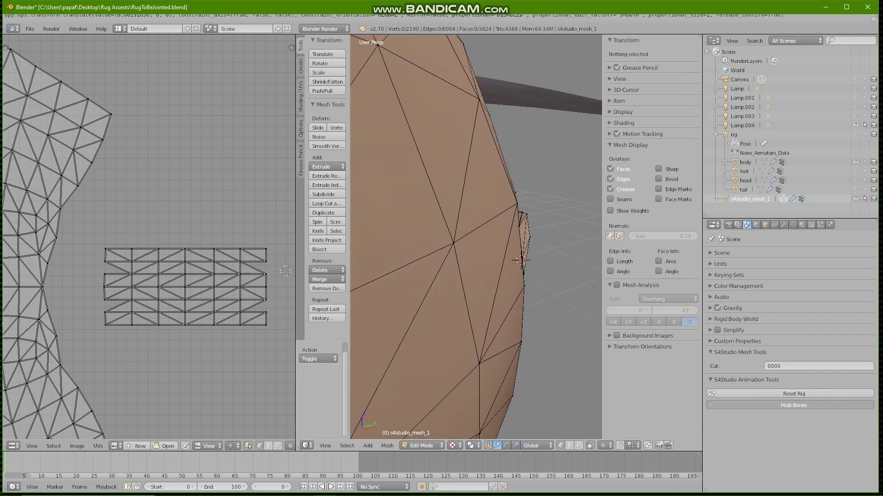
Step: Select the strap's column of vertices next to the fitted end, move it about 0.011 along negative Y and deselect it
middle_drag(515, 229, 542, 230)
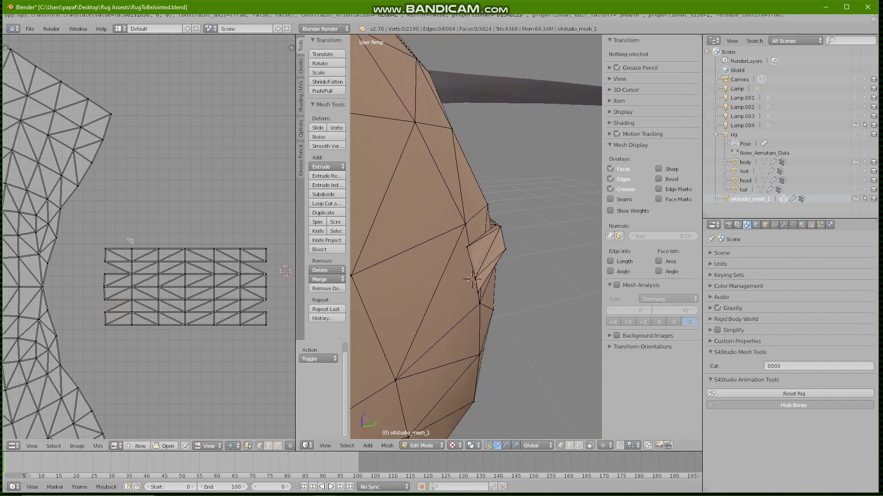
ctrl+drag(136, 301, 124, 240)
scroll(459, 237, down, 2)
middle_drag(460, 237, 457, 287)
key(g)
key(y)
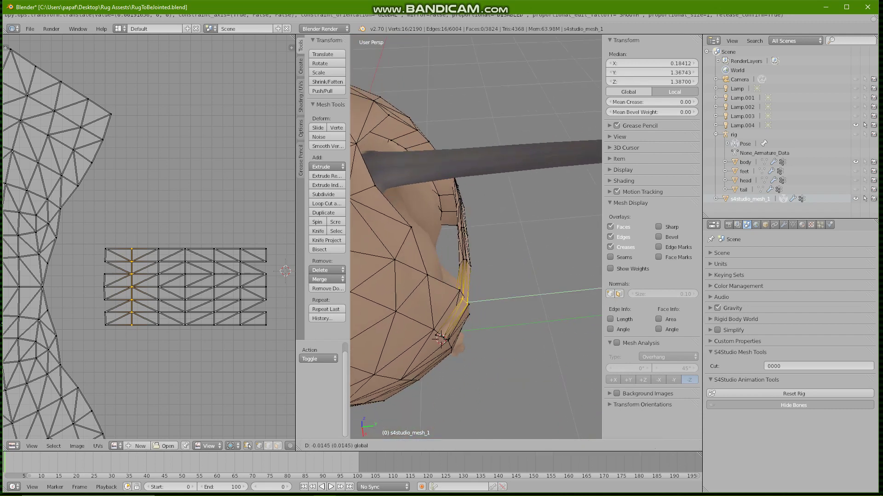
drag(489, 301, 489, 301)
key(a)
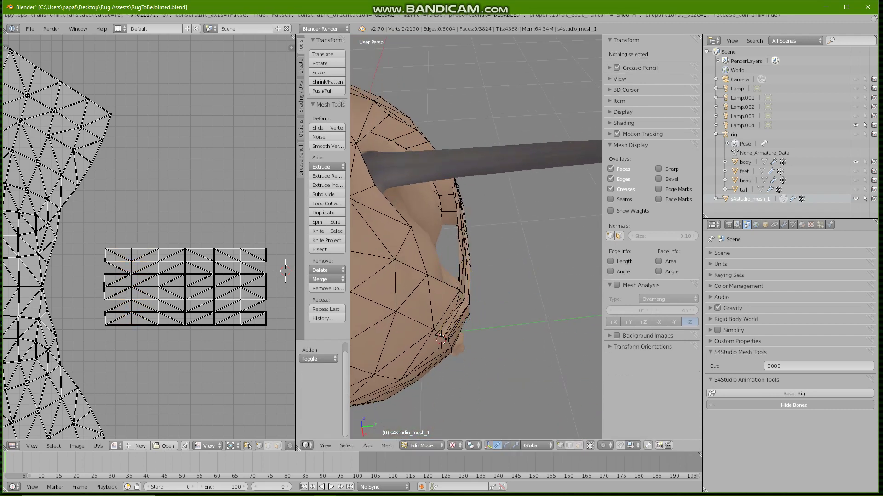
Step: Select the upper vertex at the strap's end, move it slightly down along Z and slightly along positive Y, and deselect it
middle_drag(515, 294, 462, 243)
middle_drag(414, 382, 479, 371)
middle_drag(441, 322, 538, 318)
scroll(538, 318, up, 6)
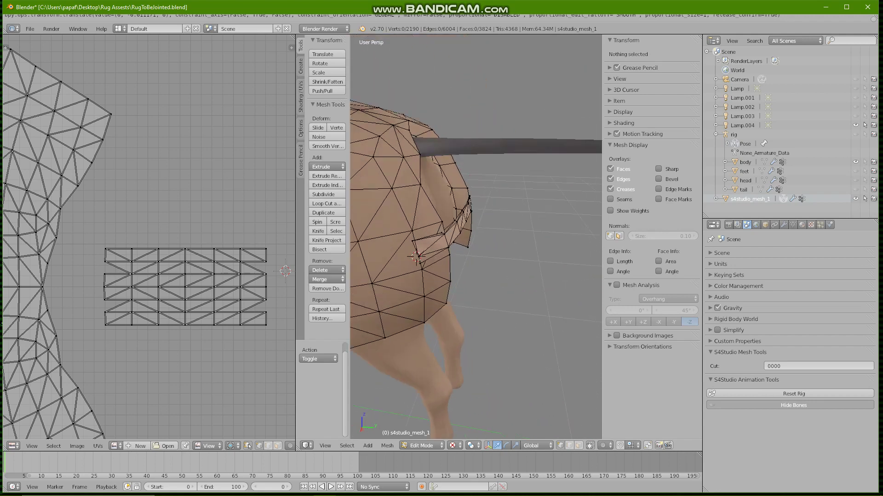
middle_drag(497, 294, 533, 295)
right_click(434, 266)
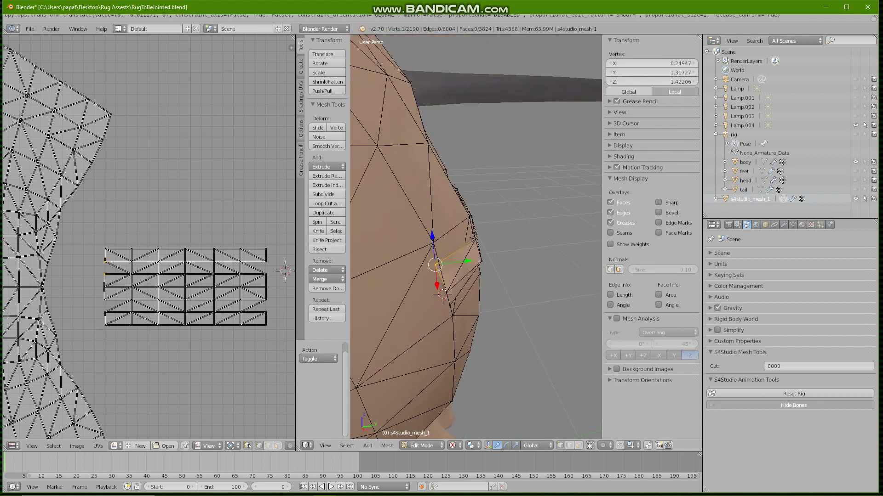
drag(432, 237, 432, 243)
drag(468, 267, 470, 268)
key(a)
Step: Select the whole strap, duplicate it and place the copy offset by about -0.455 in X, -0.224 in Y and -0.618 in Z
middle_drag(470, 268, 375, 276)
scroll(468, 270, down, 6)
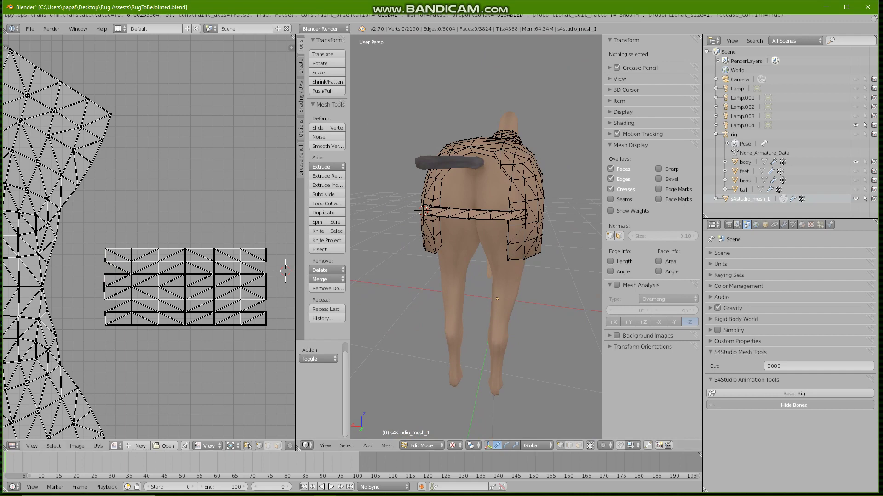
mouse_move(105, 224)
ctrl+mouse_down()
mouse_move(234, 207)
mouse_move(270, 251)
ctrl+mouse_up()
mouse_move(240, 203)
ctrl+mouse_down()
mouse_move(283, 263)
mouse_move(241, 362)
mouse_move(91, 296)
mouse_move(99, 221)
ctrl+mouse_up()
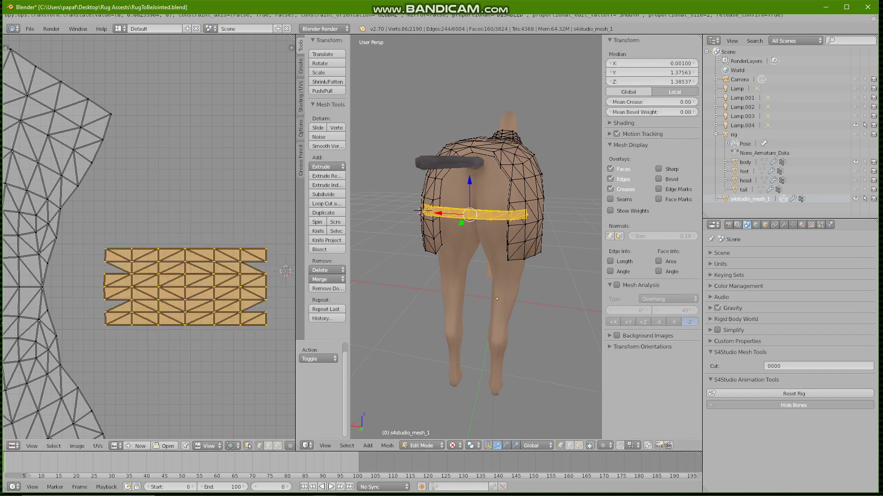
scroll(476, 236, down, 2)
middle_drag(476, 237, 407, 242)
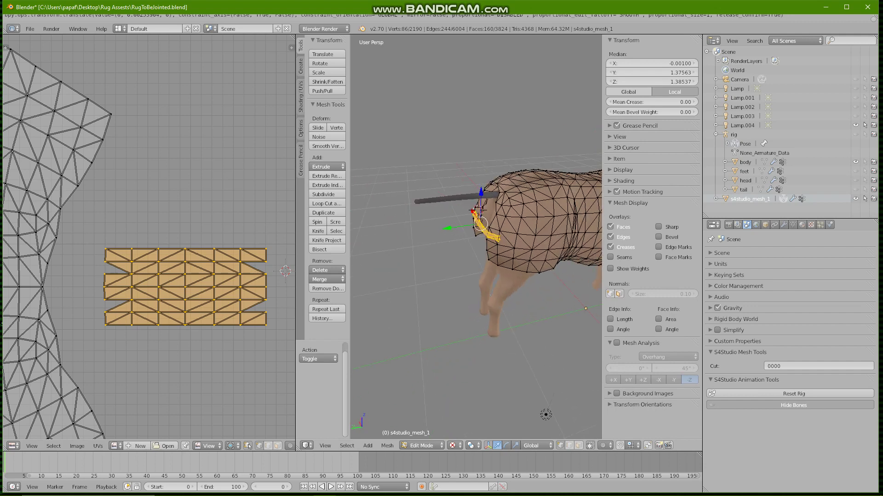
click(78, 28)
key(g)
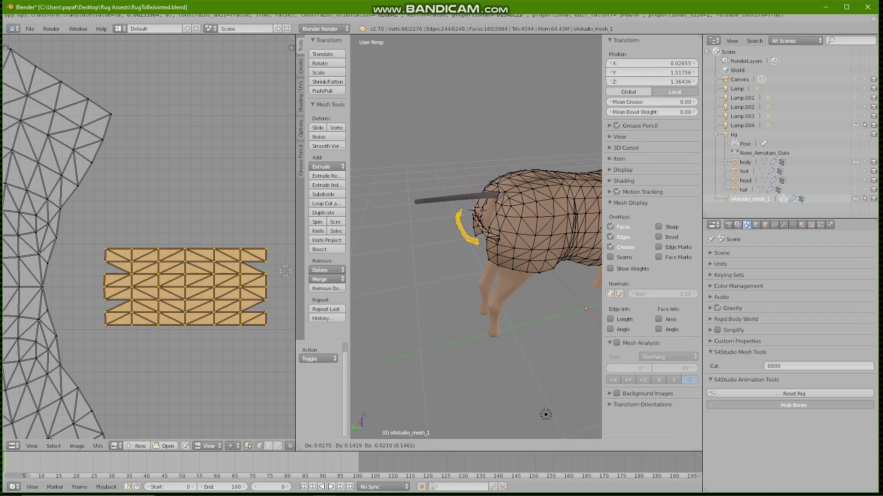
click(529, 317)
middle_drag(529, 317, 520, 305)
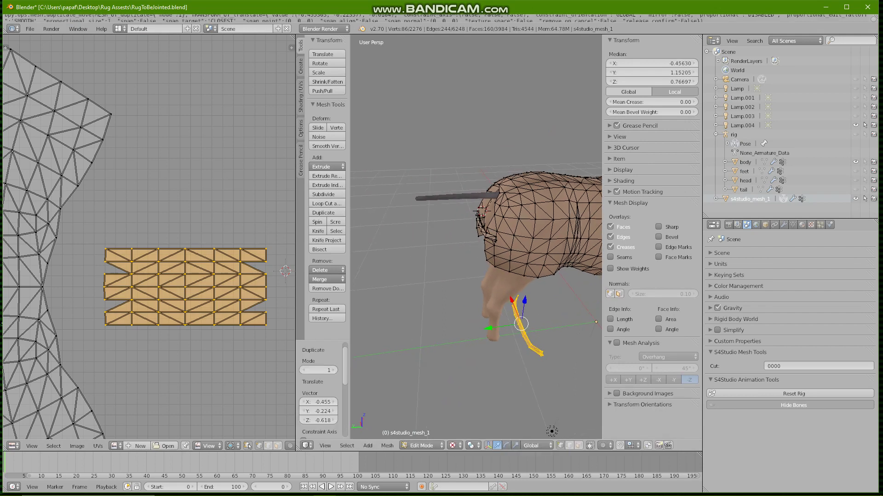
Step: Move the strap copy along negative Y by about 0.23 and a further 0.555, beside the horse's midsection
middle_drag(536, 335, 522, 338)
drag(474, 333, 516, 337)
scroll(515, 338, down, 5)
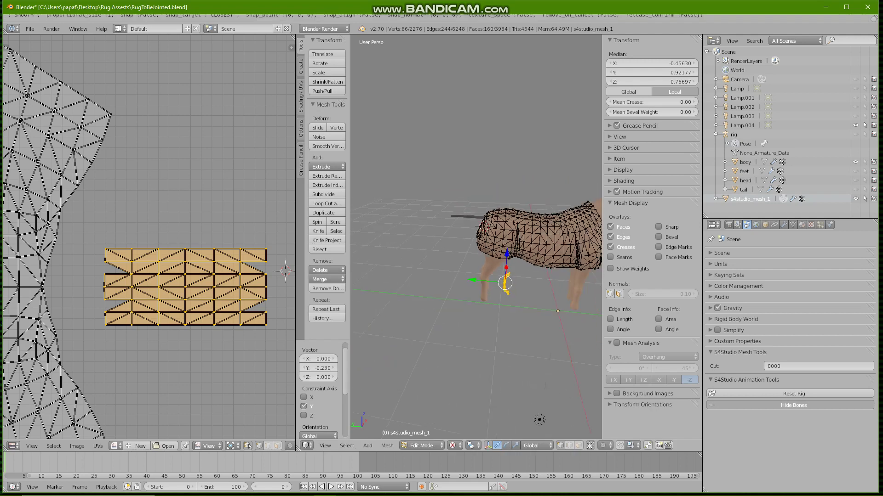
shift+middle_drag(515, 338, 452, 326)
scroll(485, 388, up, 5)
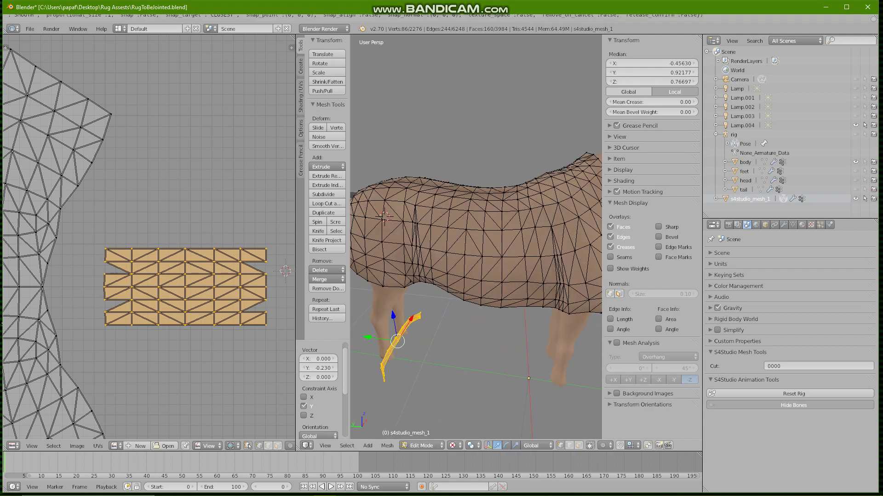
key(g)
key(y)
key(Return)
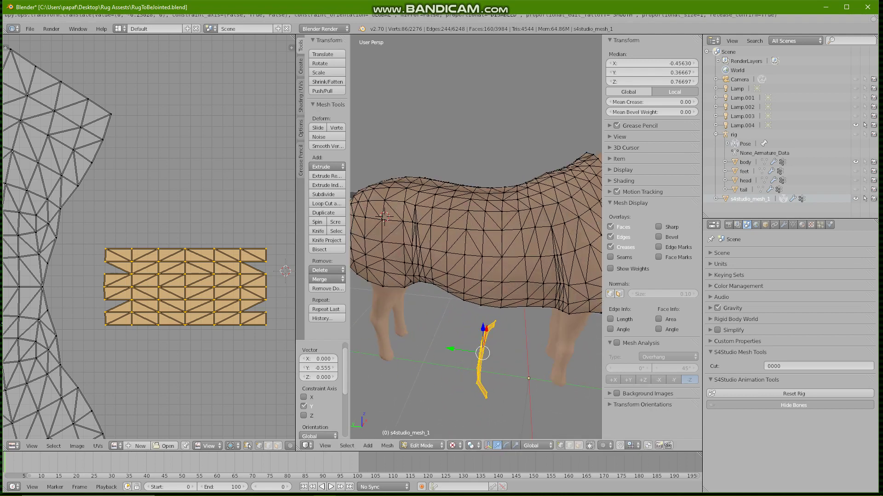
key(r)
key(Escape)
middle_drag(482, 352, 496, 307)
key(s)
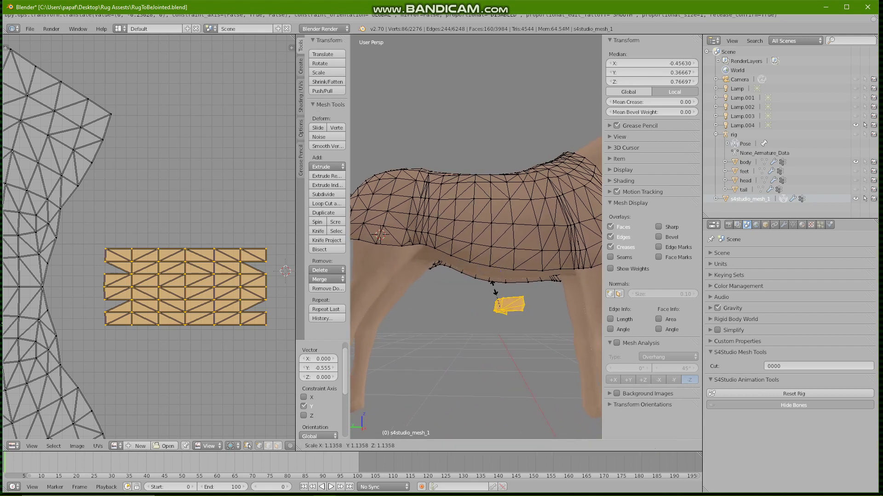
click(500, 302)
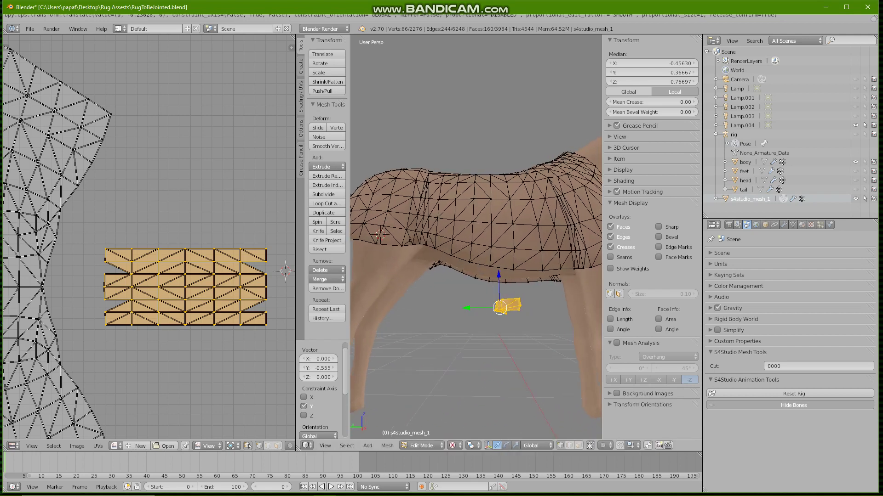
key(r)
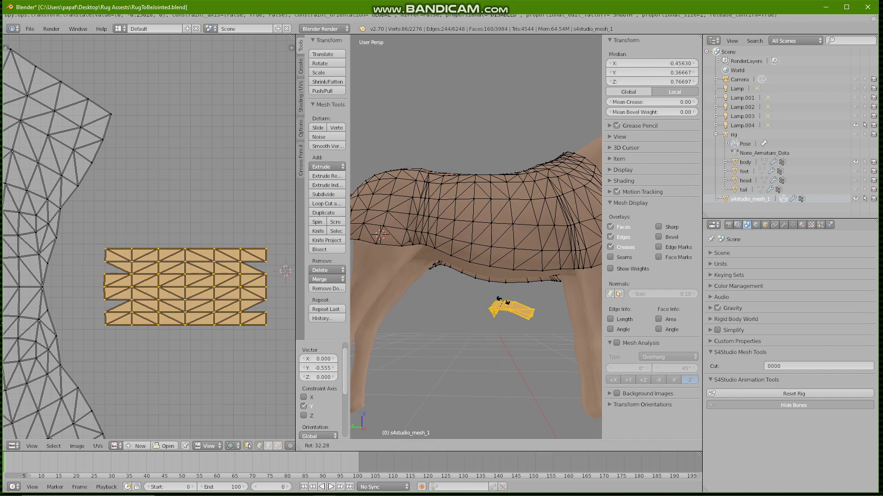
key(Escape)
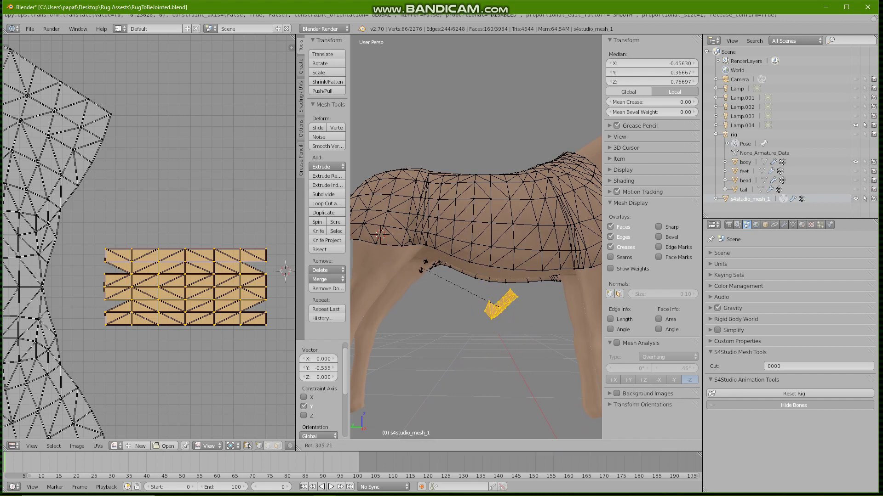
Step: Rotate the strap copy about -90° around the global X axis
middle_drag(510, 271, 425, 272)
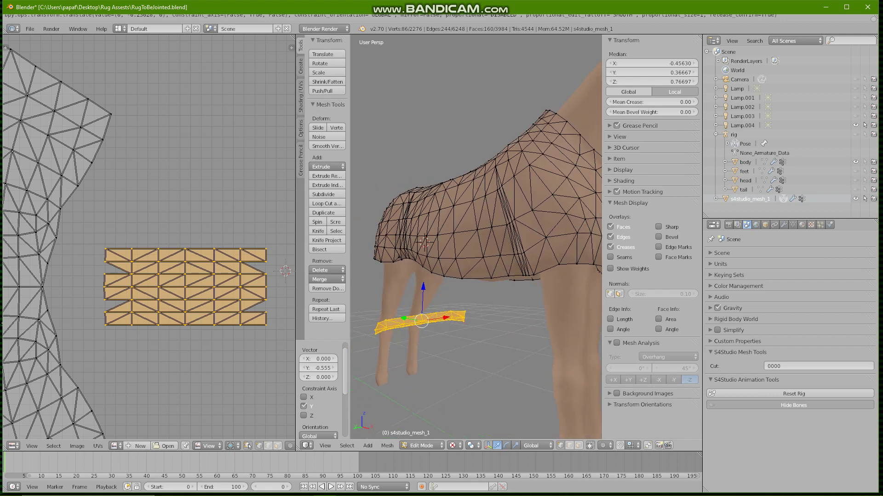
key(r)
key(z)
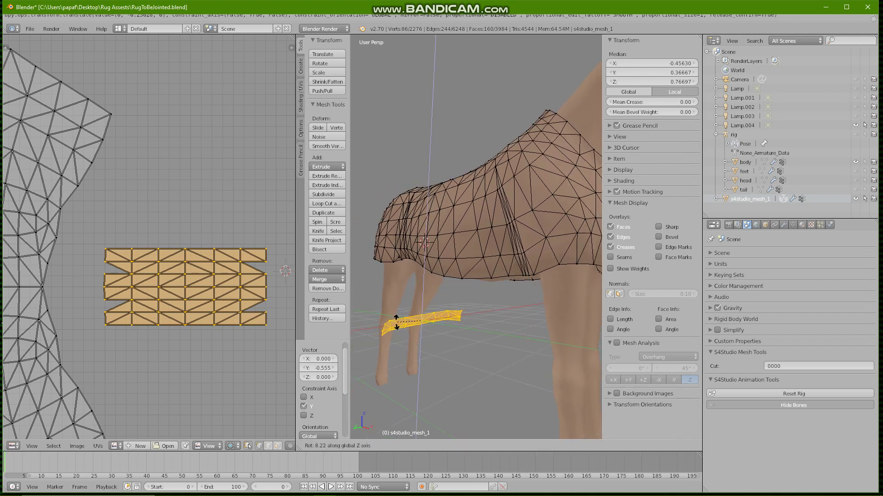
key(x)
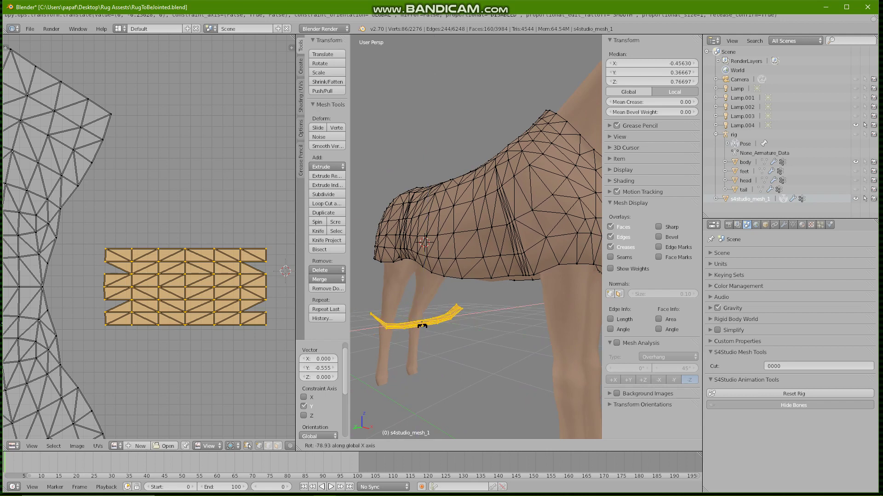
key(y)
key(x)
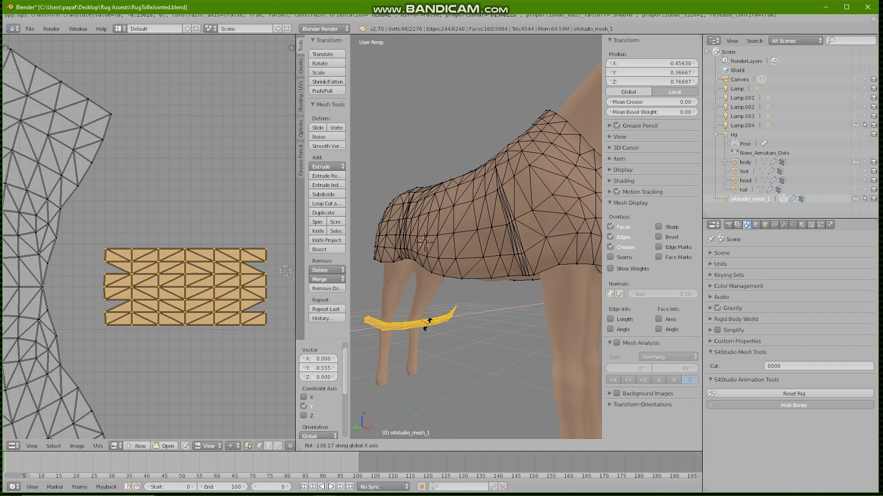
click(422, 326)
Step: Tilt the strap copy about 3° around the global Y axis
middle_drag(422, 325, 461, 325)
key(r)
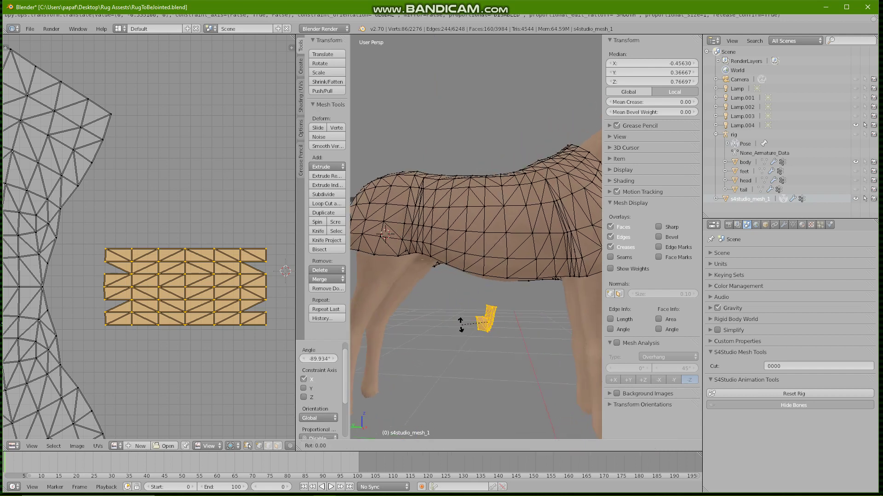
key(y)
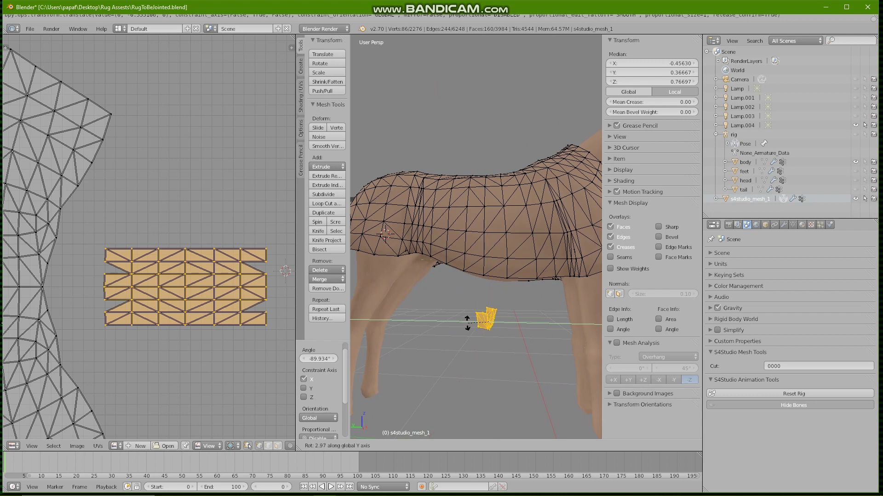
click(467, 322)
Step: Raise the strap copy about 0.202 along the global Z axis, up towards the horse's belly
drag(487, 289, 487, 235)
middle_drag(488, 235, 411, 238)
middle_drag(522, 229, 544, 230)
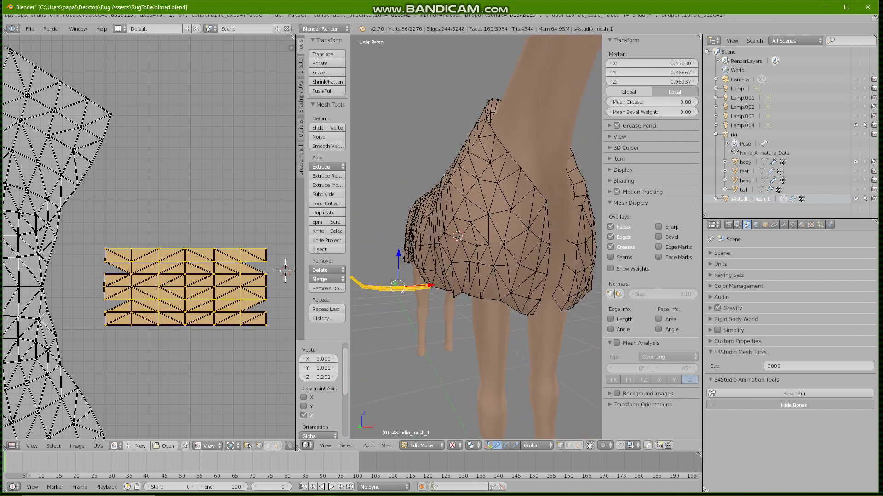
Step: Move the strap copy along global X by about 0.379 and a further 0.099, centring it beneath the belly
key(g)
key(x)
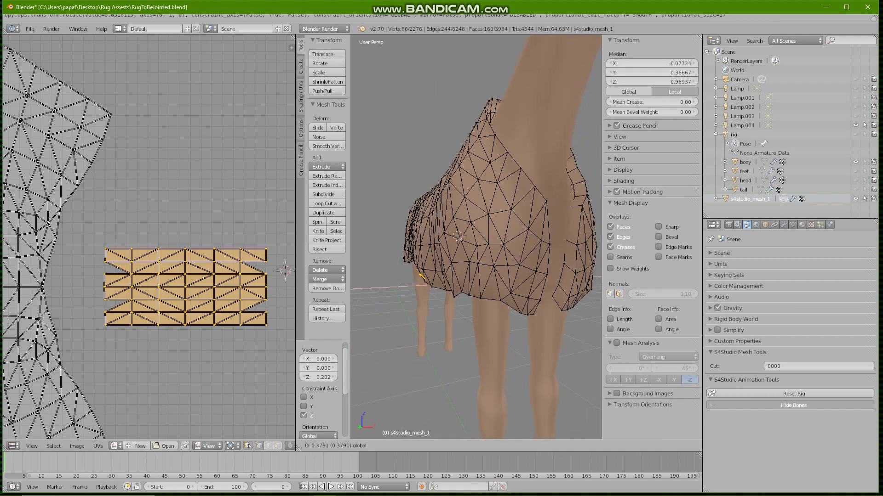
drag(488, 280, 488, 280)
middle_drag(489, 280, 562, 197)
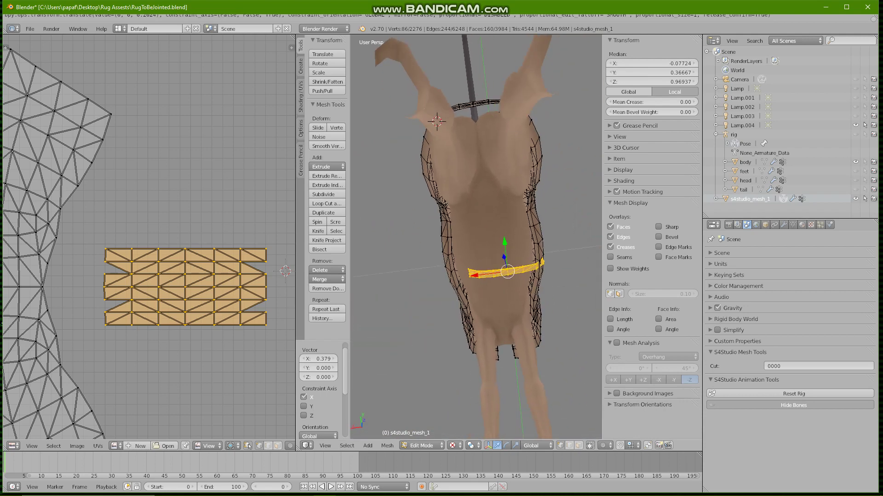
key(g)
key(x)
key(Return)
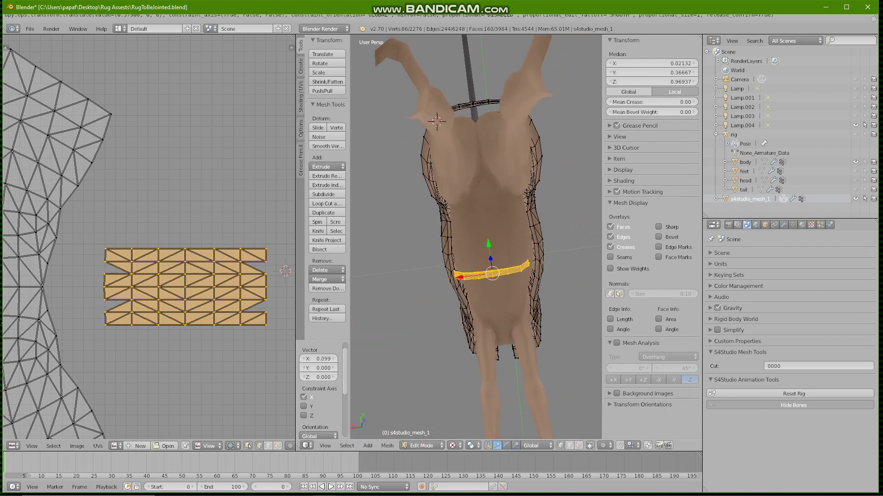
Step: Straighten the strap copy across the belly with small free rotations of about -1.8°, 3.8° and -1.1°
key(r)
key(Return)
middle_drag(506, 229, 514, 253)
key(r)
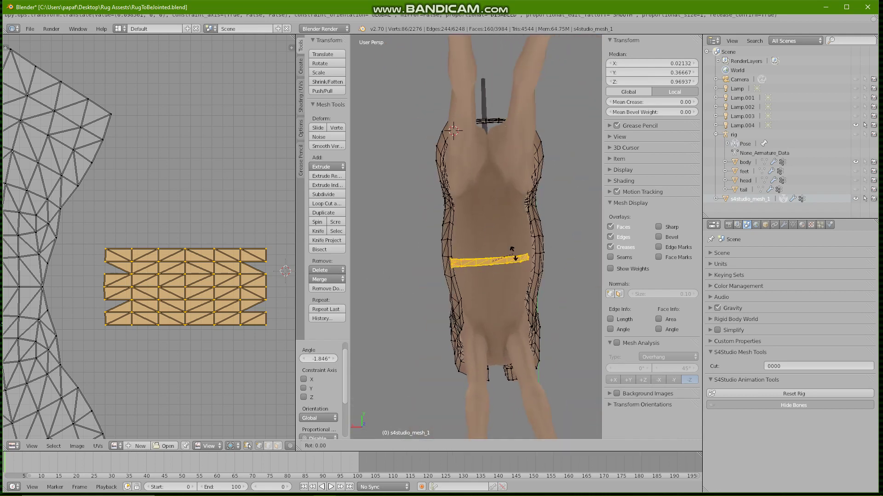
key(Return)
key(r)
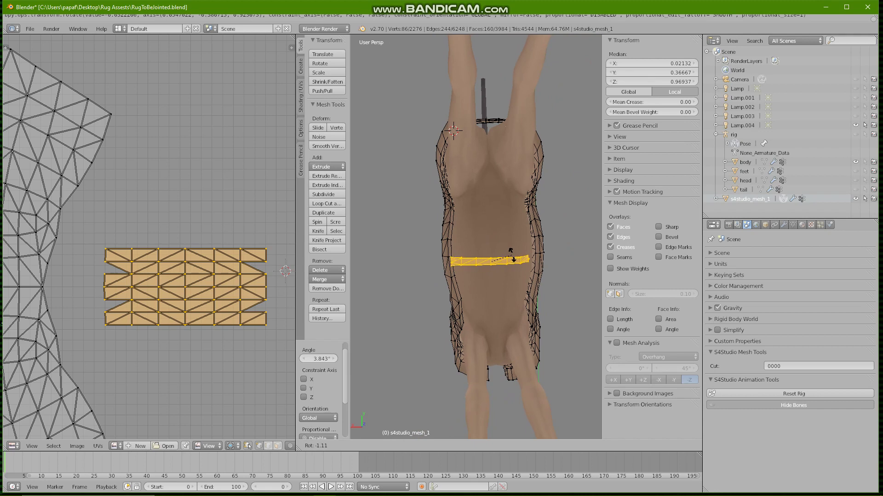
key(Return)
Step: Scale the strap copy uniformly by about 1.358 and shift it about -0.037 along X to span both rug edges
key(s)
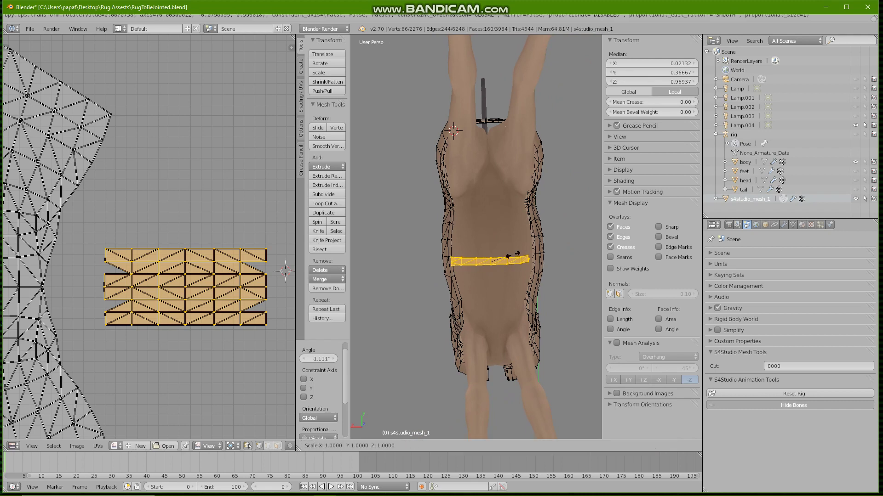
key(Return)
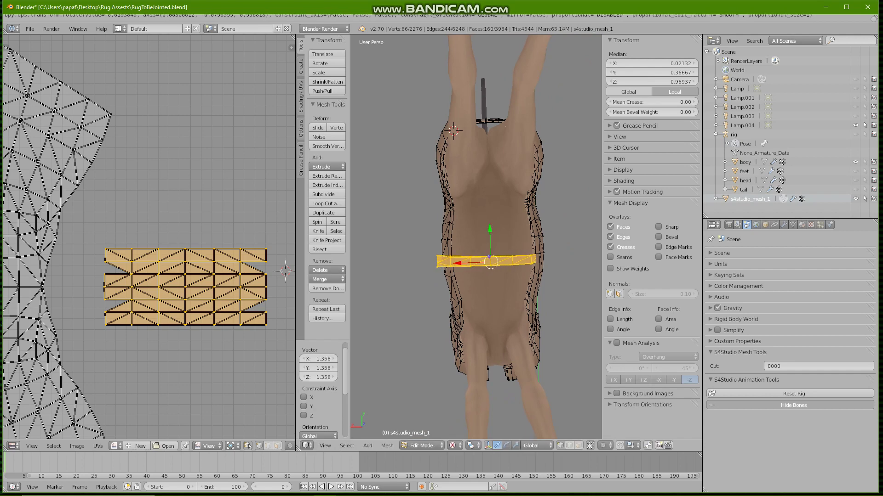
key(g)
key(x)
drag(465, 261, 466, 262)
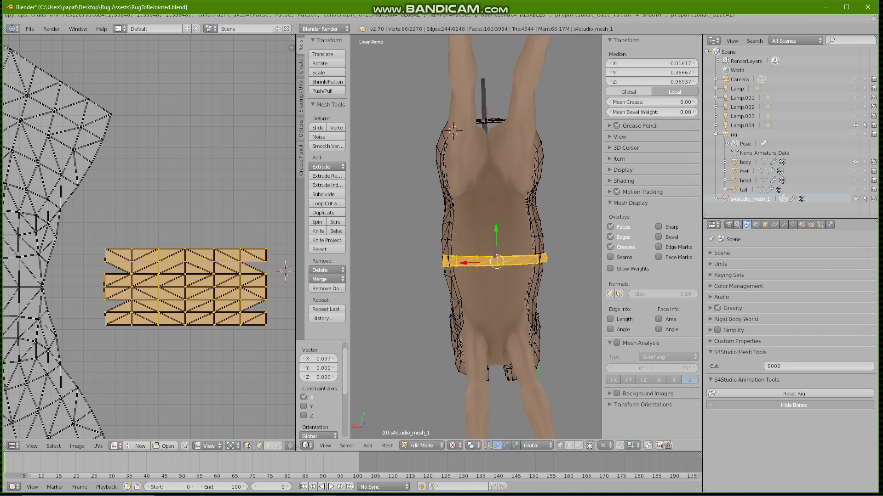
Step: Lower the strap copy about 0.008 along the global Z axis
middle_drag(465, 262, 589, 368)
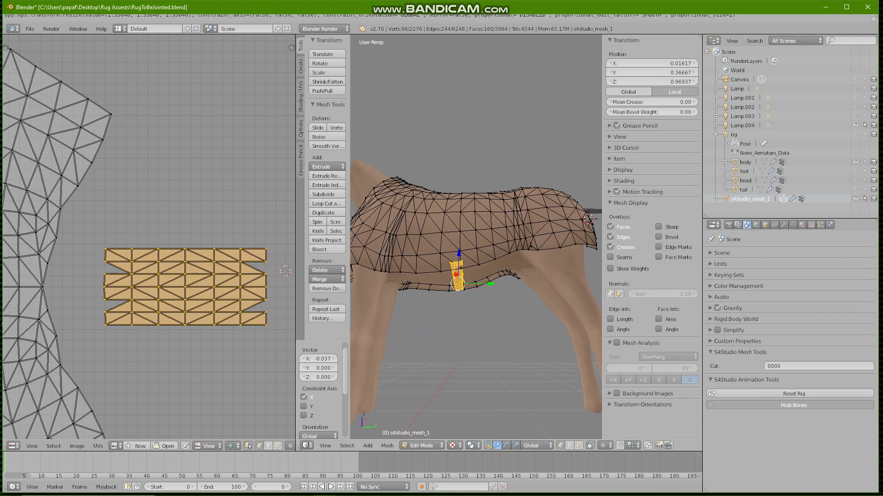
middle_drag(400, 206, 384, 202)
key(g)
key(z)
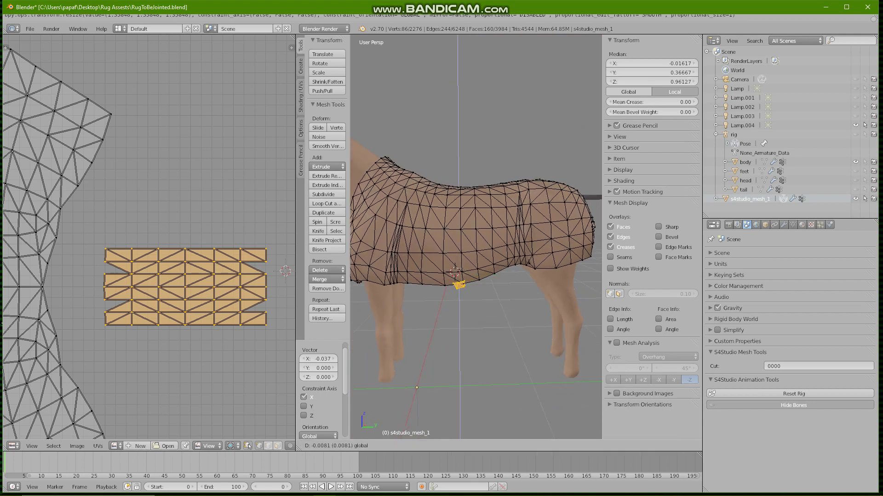
key(Return)
Step: Rotate the strap copy about -6.1° around the global X axis
key(r)
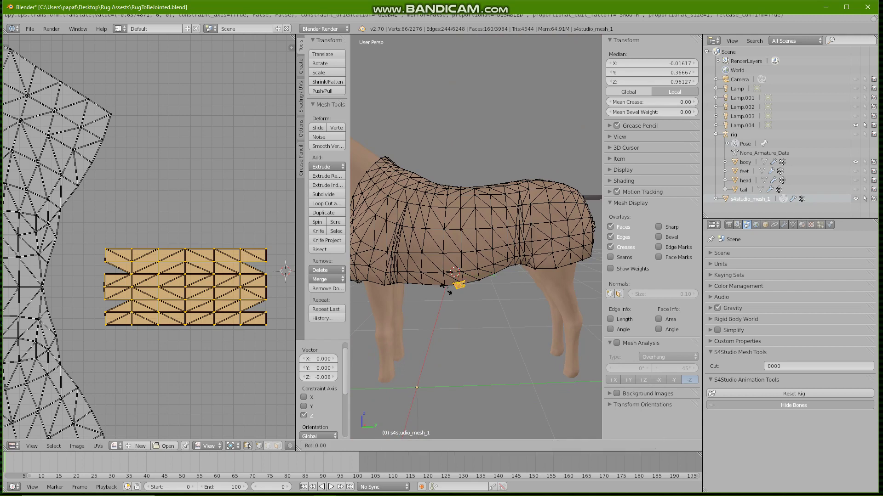
key(z)
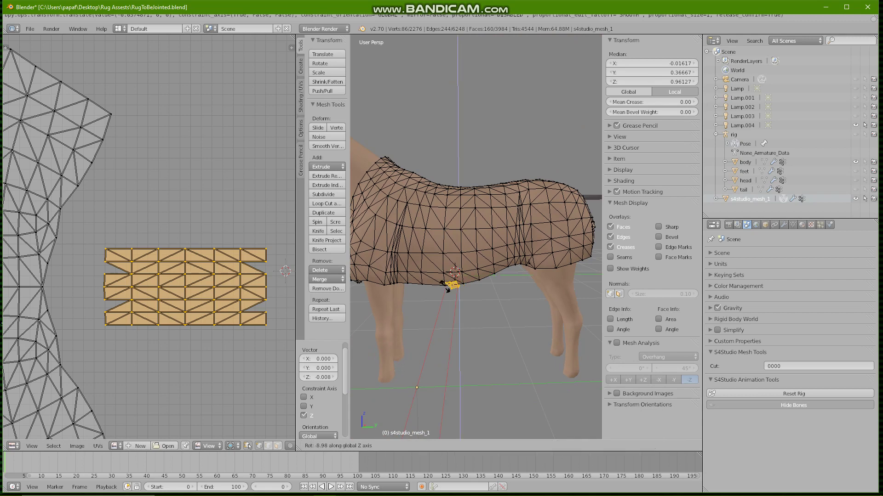
key(x)
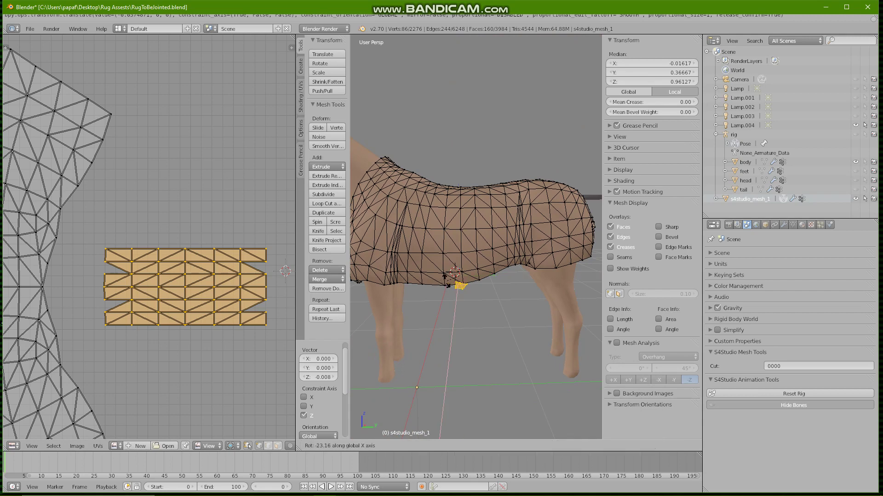
click(446, 288)
middle_drag(446, 288, 297, 279)
mouse_move(528, 278)
middle_down()
mouse_move(436, 273)
mouse_move(476, 269)
mouse_move(515, 299)
mouse_move(514, 322)
mouse_move(510, 275)
mouse_move(528, 285)
mouse_move(518, 257)
mouse_move(505, 309)
mouse_move(529, 278)
middle_up()
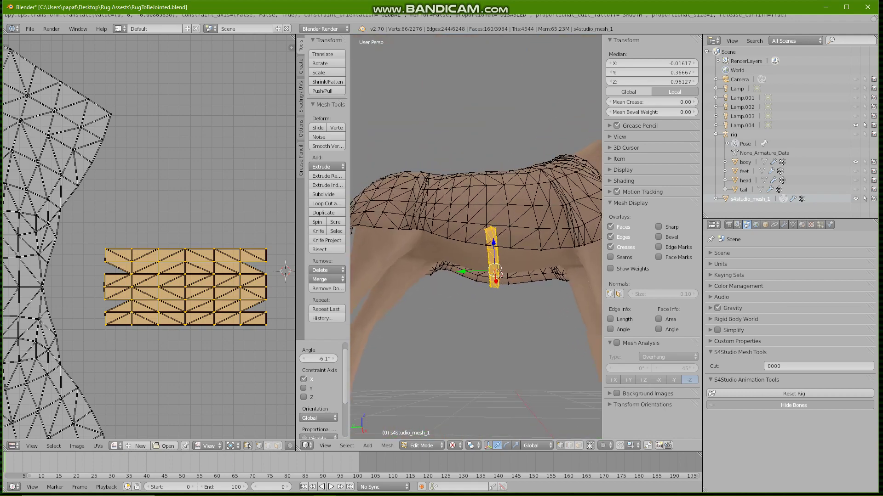
Step: Rotate the strap copy freely by about -21.75° in the low side view and move it about 0.041 along Y
key(r)
click(512, 259)
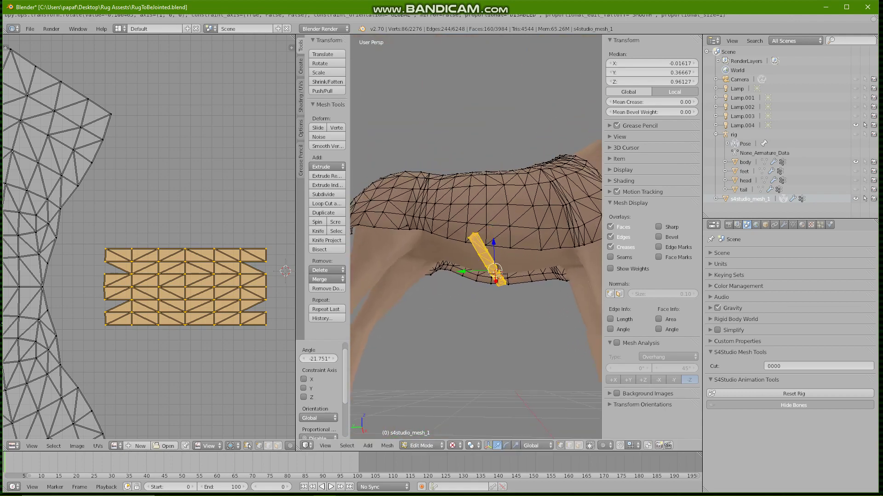
key(g)
key(y)
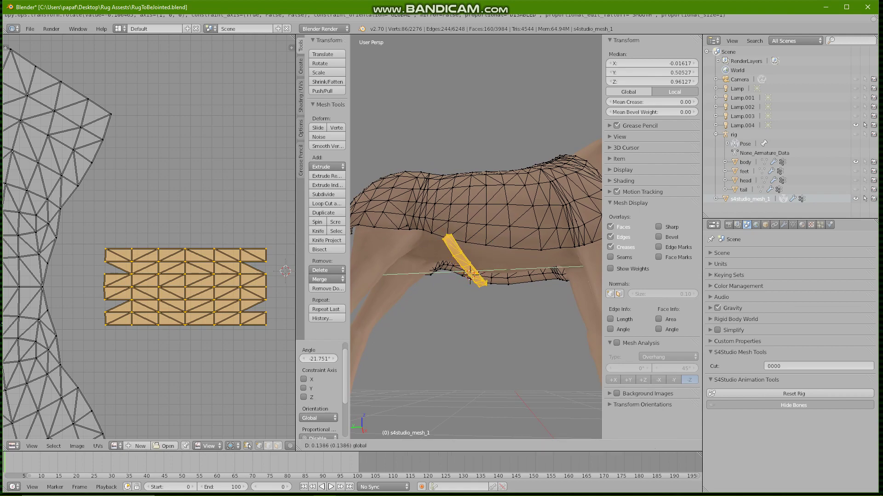
drag(437, 273, 456, 272)
Step: Enlarge the strap copy uniformly by about 1.258 and rotate it about 14.3° in the side view
middle_drag(442, 272, 393, 300)
key(s)
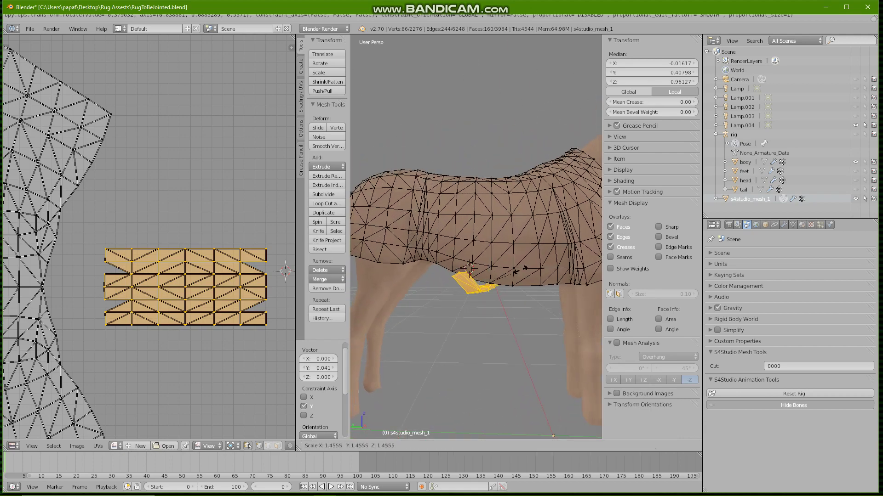
click(514, 269)
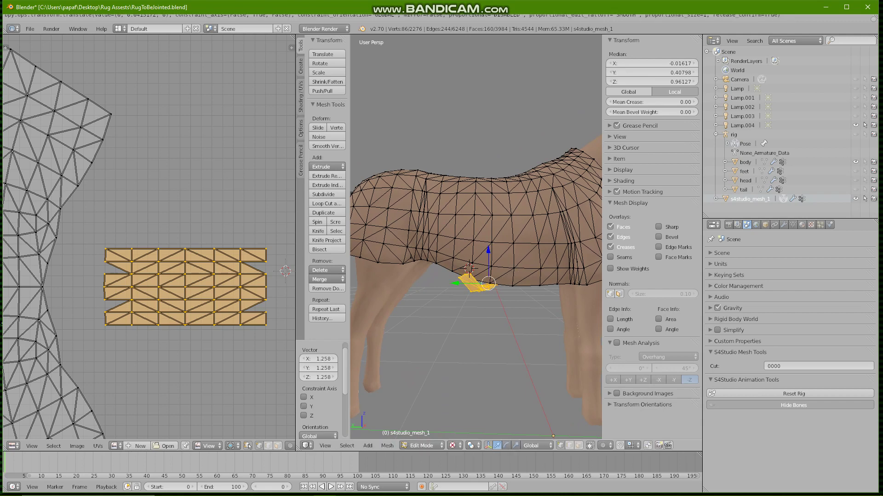
middle_drag(511, 271, 515, 282)
key(r)
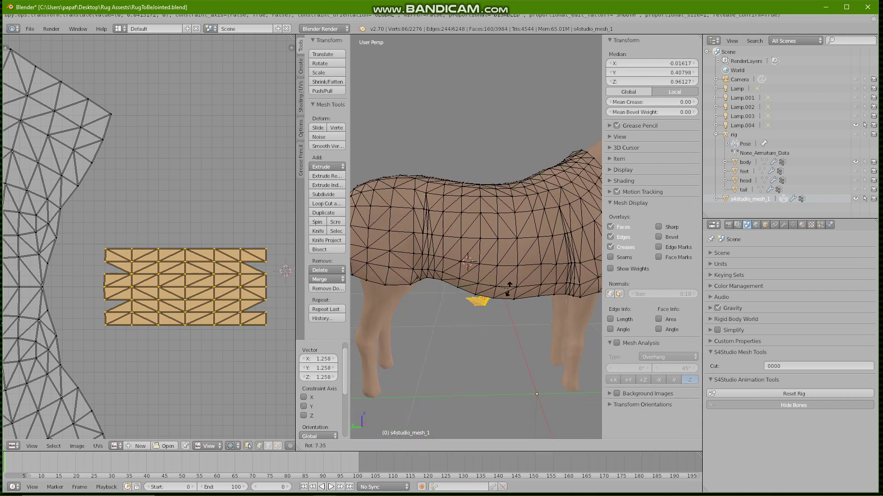
click(506, 291)
Step: Rotate the strap copy about -25.66° as seen from beneath, laying it diagonally across the belly
middle_drag(506, 291, 699, 287)
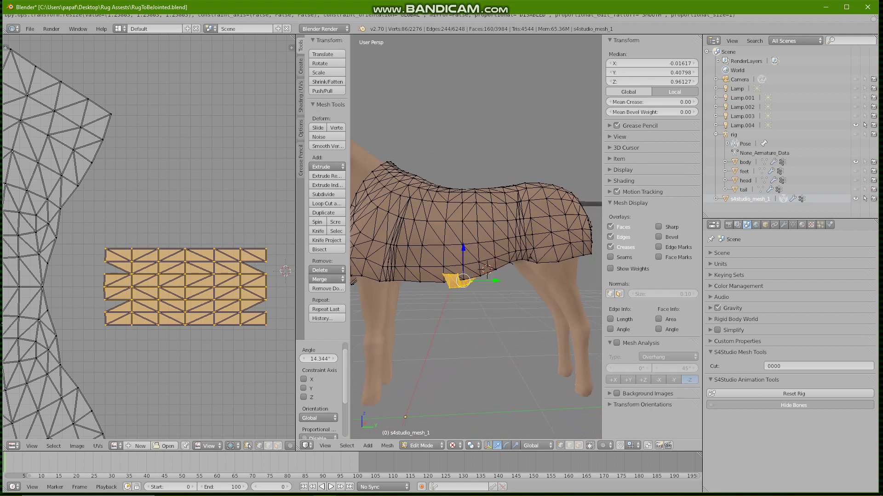
middle_drag(386, 286, 451, 297)
key(r)
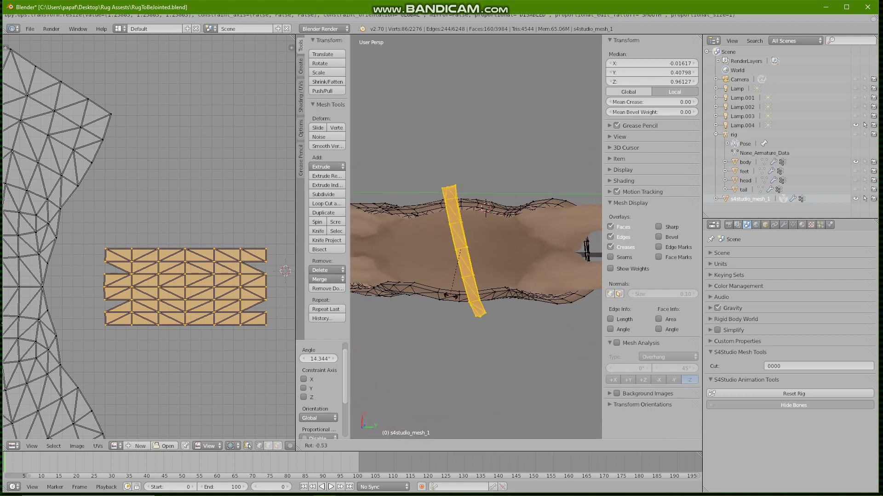
click(467, 279)
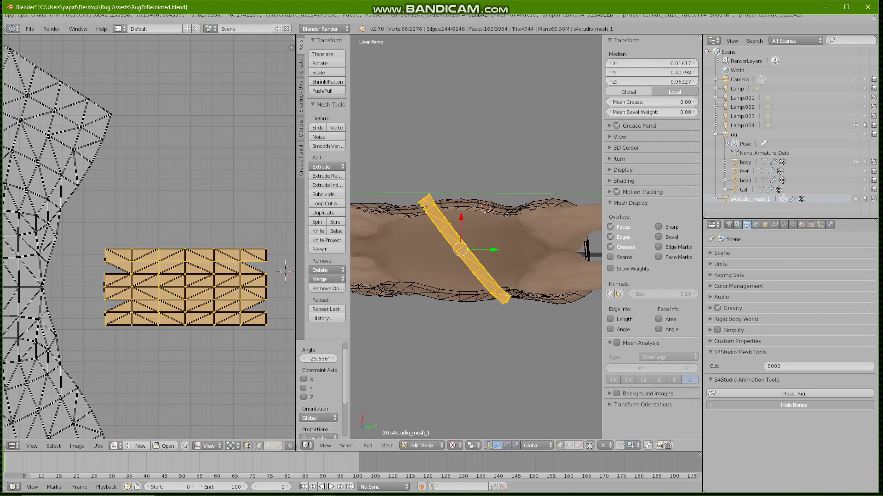
Step: Apply one more slight free rotation to the diagonal belly strap and clear the selection
middle_drag(467, 279, 326, 301)
key(r)
click(520, 305)
middle_drag(441, 301, 499, 281)
key(a)
middle_drag(414, 276, 595, 266)
middle_drag(603, 304, 607, 304)
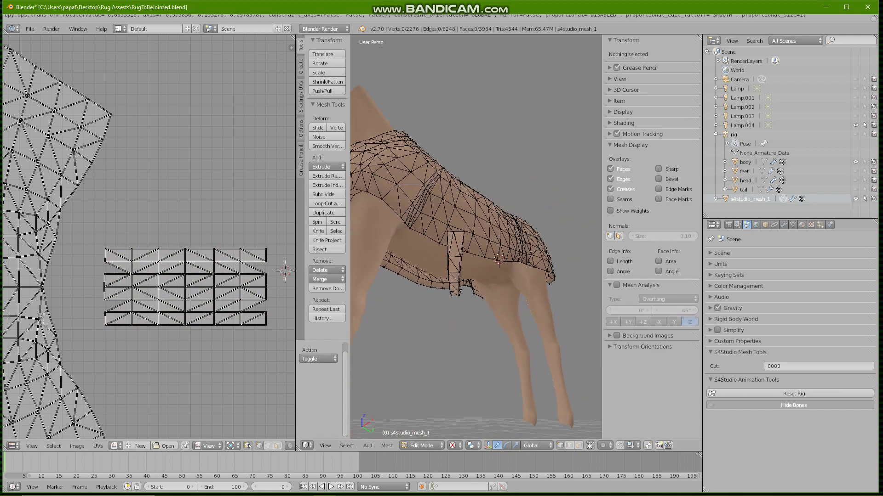
ctrl+drag(245, 325, 226, 227)
middle_drag(506, 290, 391, 248)
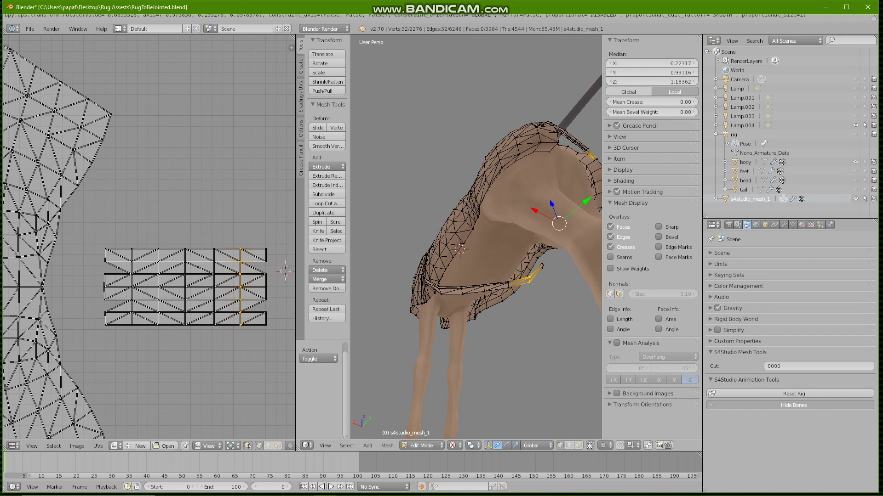
key(a)
middle_drag(538, 304, 584, 281)
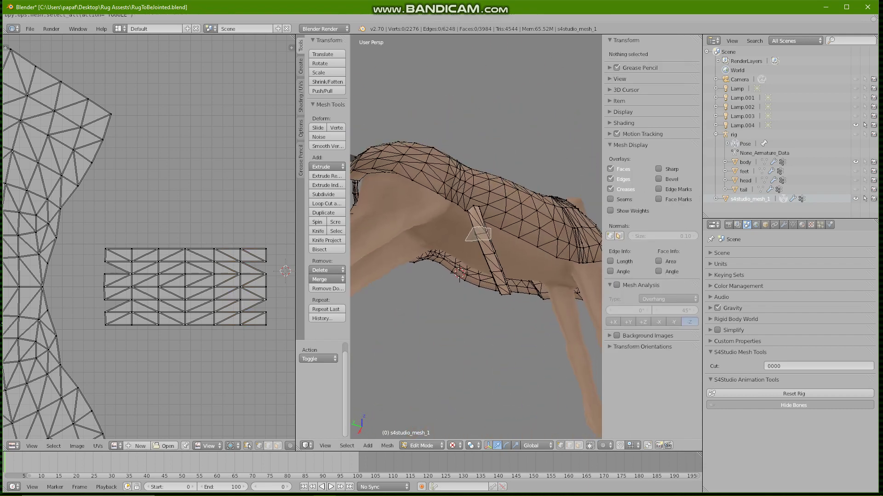
Step: Try to select the vertices around the belly strap's first cross edge and move them along X
ctrl+drag(490, 240, 478, 241)
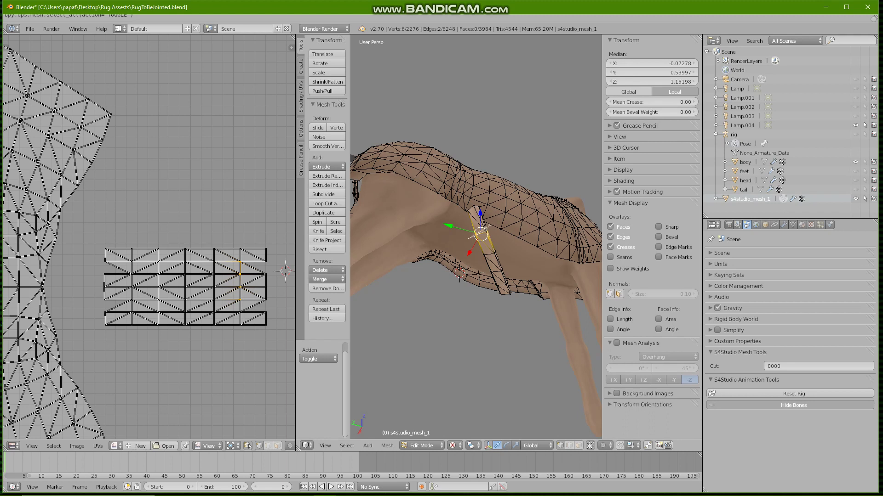
key(g)
key(x)
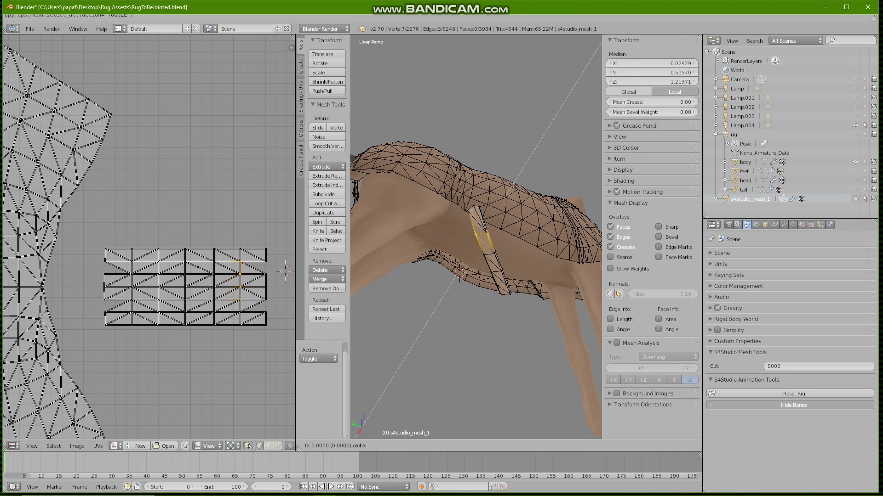
key(Return)
key(a)
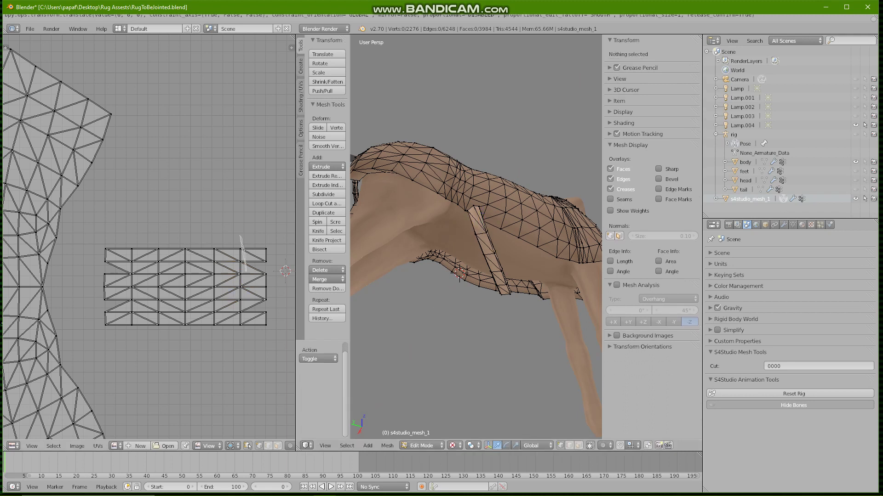
Step: Try to select the straps' shared vertex column in the UV layout and exclude the rear strap's vertices from the selection
mouse_move(245, 272)
ctrl+mouse_down()
mouse_move(238, 333)
mouse_move(225, 280)
ctrl+mouse_up()
mouse_move(460, 239)
middle_down()
mouse_move(547, 297)
mouse_move(575, 294)
mouse_move(520, 286)
middle_up()
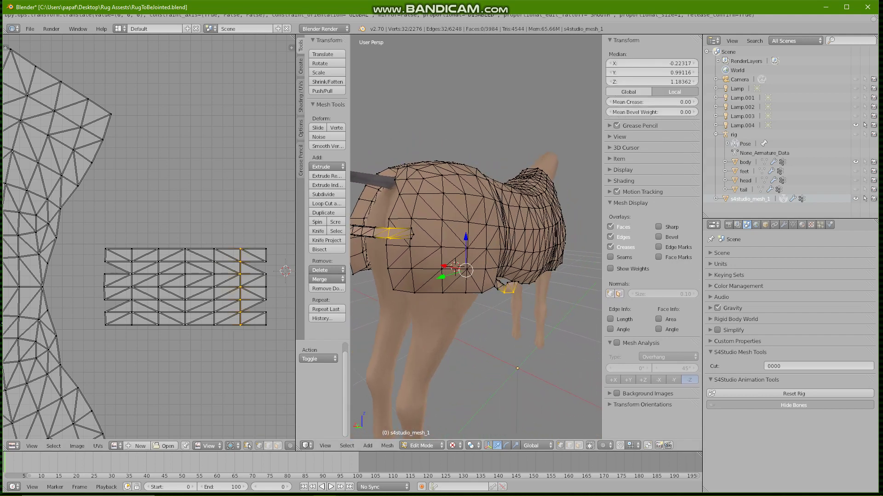
mouse_move(373, 221)
ctrl+shift+mouse_down()
mouse_move(408, 239)
mouse_move(393, 211)
ctrl+shift+mouse_up()
scroll(410, 230, up, 5)
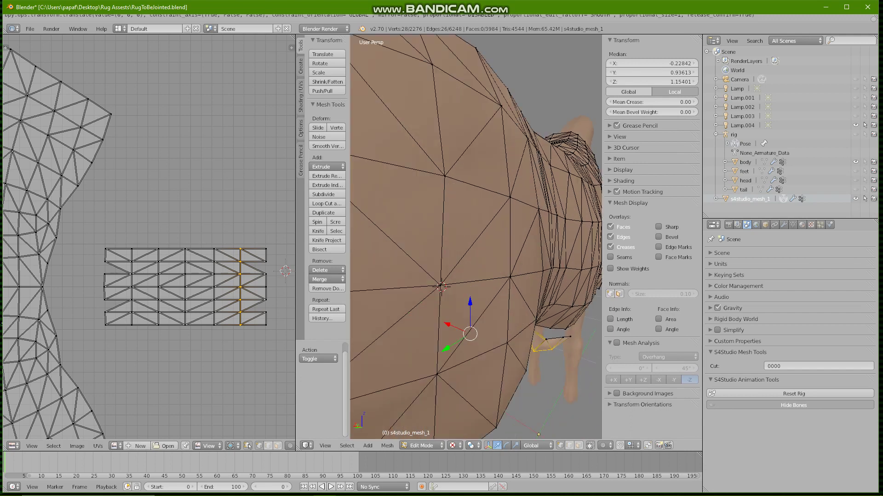
mouse_move(409, 230)
middle_down()
mouse_move(498, 217)
mouse_move(444, 246)
mouse_move(471, 230)
middle_up()
scroll(498, 216, down, 3)
scroll(498, 217, down, 3)
scroll(444, 246, up, 2)
middle_drag(550, 218, 558, 219)
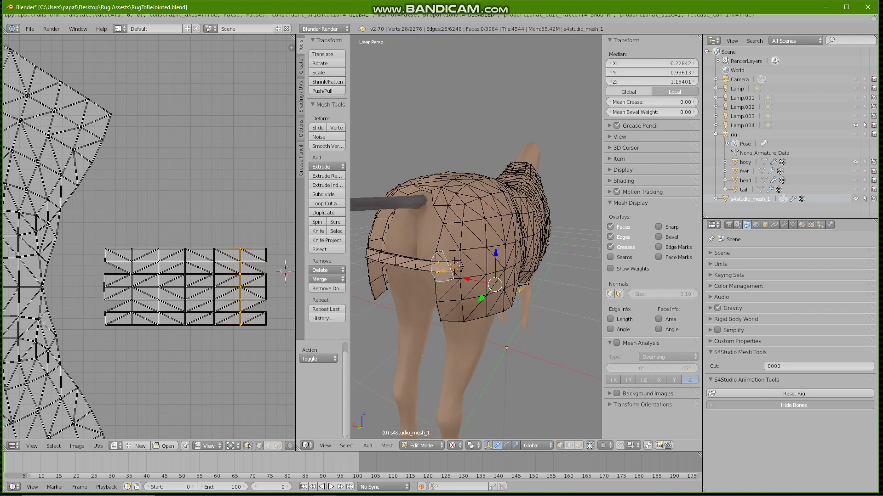
key(a)
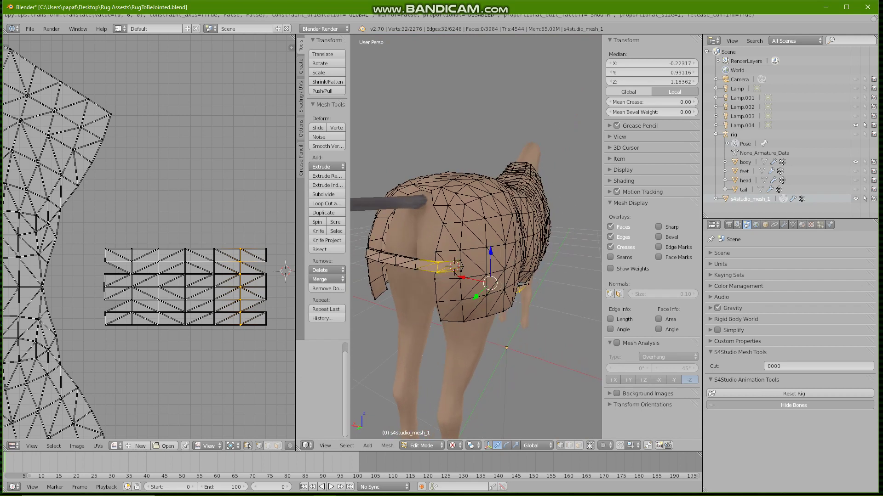
Step: Select the vertices of the belly strap's end segment, gathering them from both sides of the strap
middle_drag(559, 220, 510, 230)
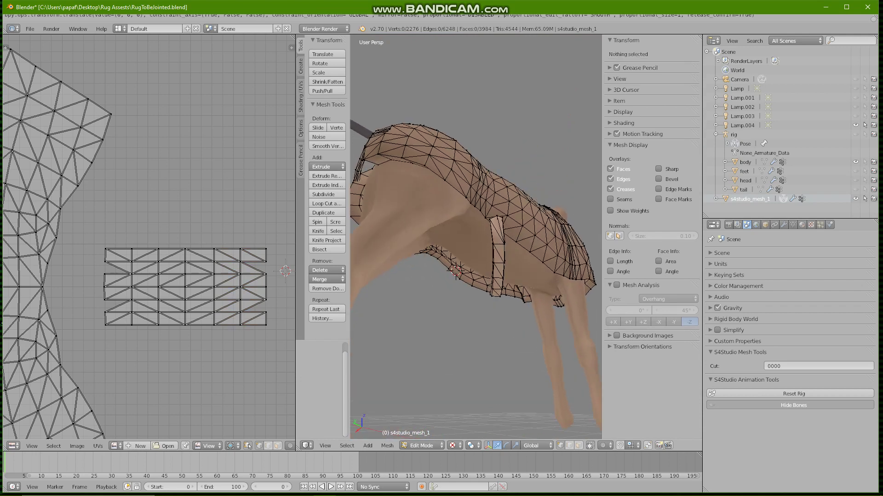
scroll(476, 234, up, 8)
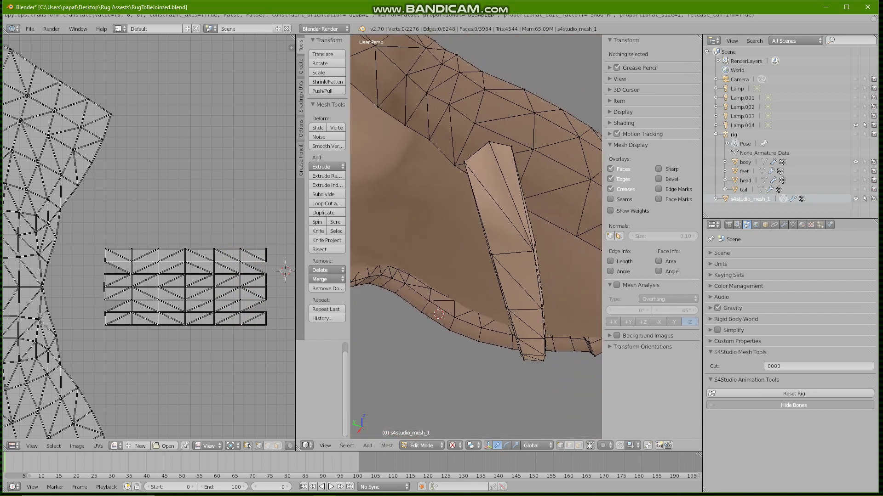
middle_drag(475, 235, 493, 261)
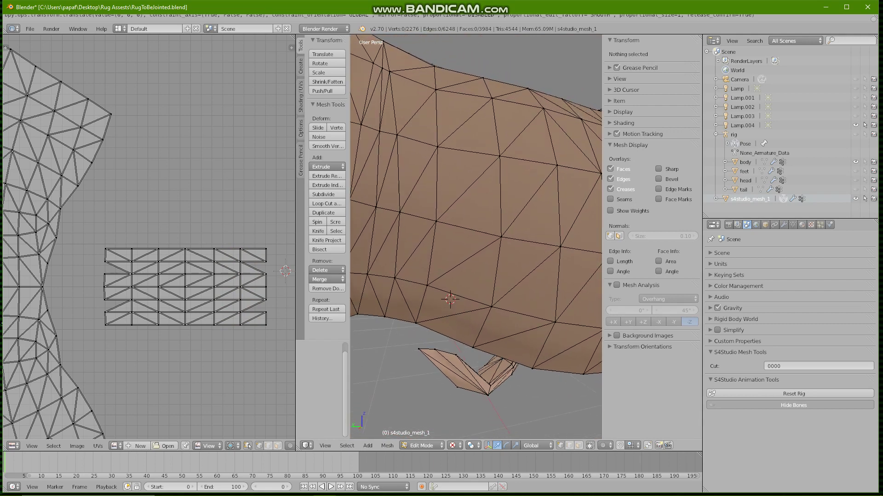
mouse_move(460, 366)
ctrl+mouse_down()
mouse_move(416, 345)
mouse_move(462, 362)
ctrl+mouse_up()
middle_drag(461, 362, 419, 346)
mouse_move(418, 371)
ctrl+mouse_down()
mouse_move(432, 356)
mouse_move(420, 364)
ctrl+mouse_up()
mouse_move(420, 364)
middle_down()
mouse_move(453, 329)
mouse_move(495, 342)
middle_up()
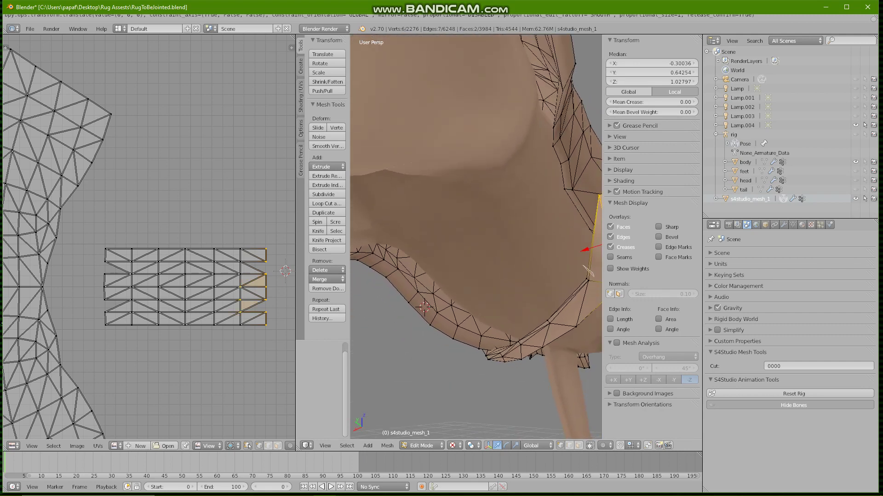
mouse_move(593, 277)
ctrl+mouse_down()
mouse_move(566, 279)
mouse_move(570, 269)
ctrl+mouse_up()
middle_drag(570, 269, 487, 311)
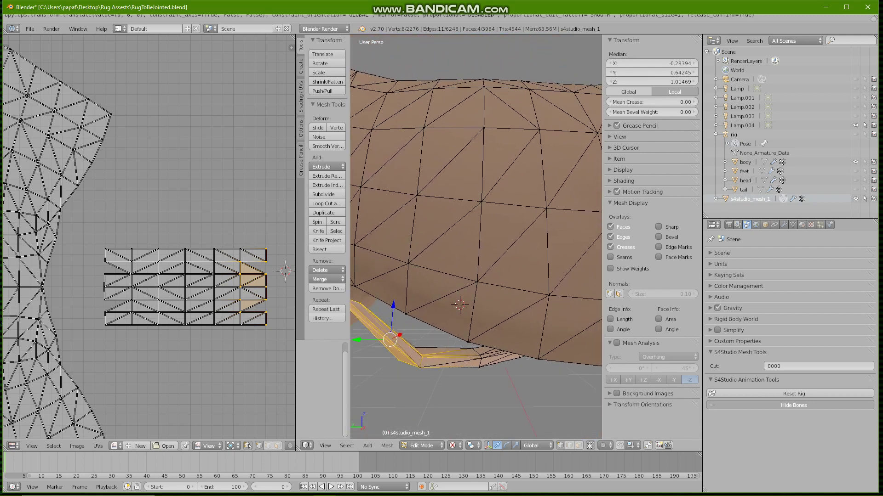
middle_drag(483, 258, 478, 248)
shift+right_click(423, 383)
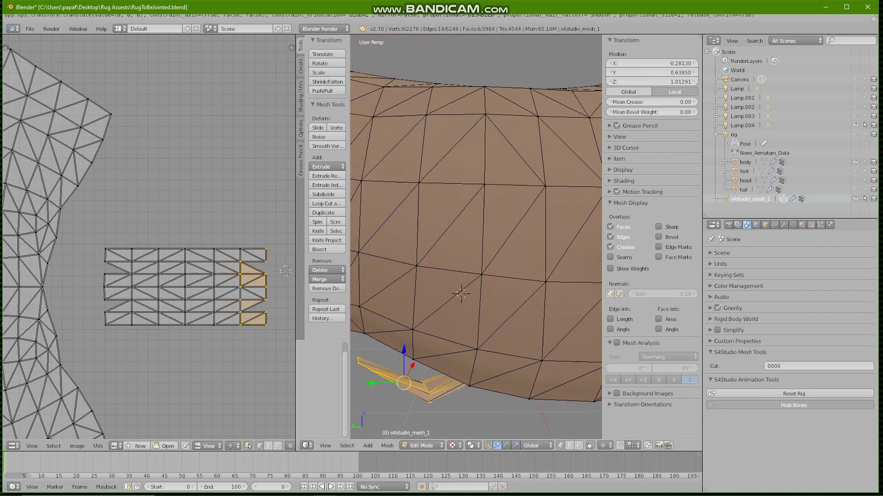
right_click(430, 394)
middle_drag(430, 394, 439, 376)
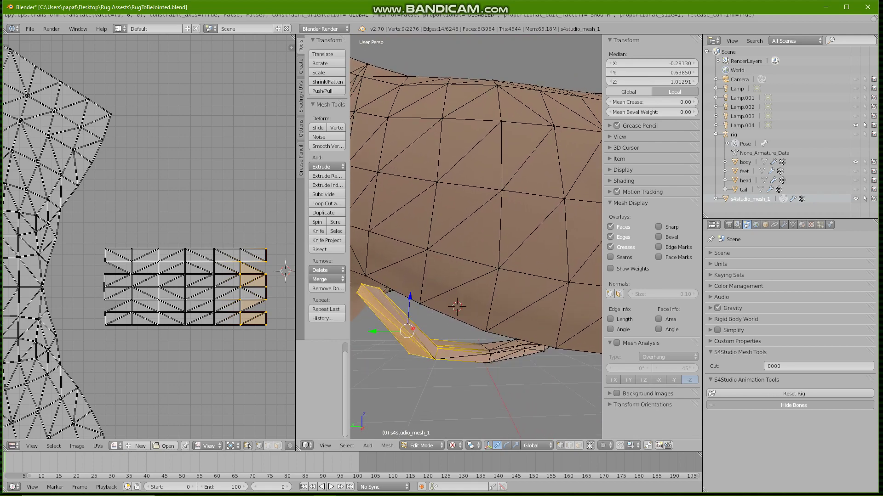